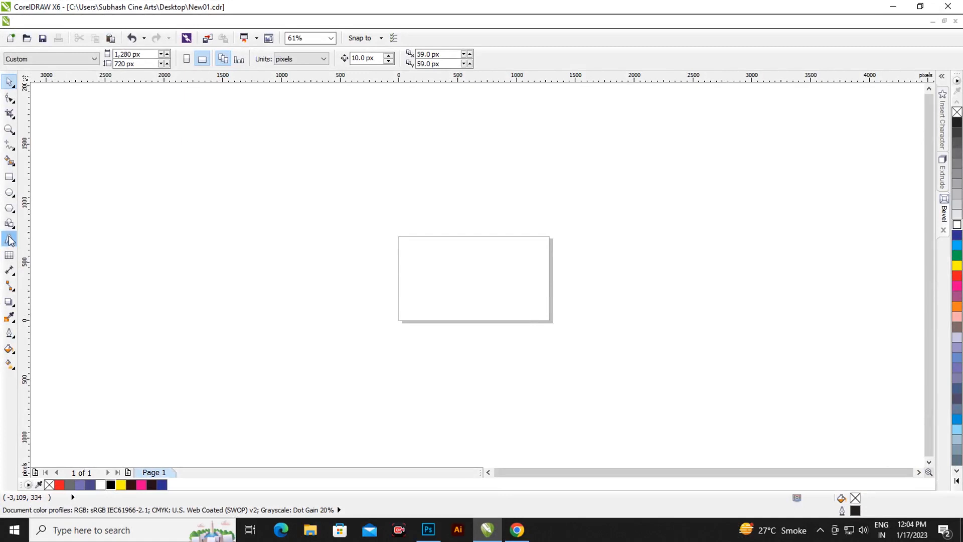
- Add the first word of the company name Subhash Cine Arts as artistic text in the page's upper part
{"action": "left_click", "coordinate": [9, 240]}
{"action": "left_click", "coordinate": [415, 255]}
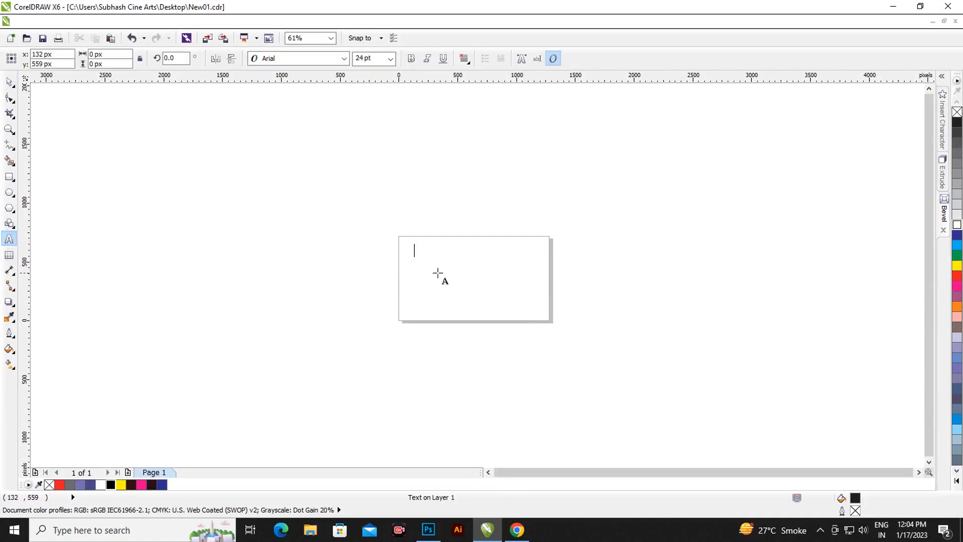
{"action": "scroll", "coordinate": [442, 274], "scroll_direction": "up", "scroll_amount": 3}
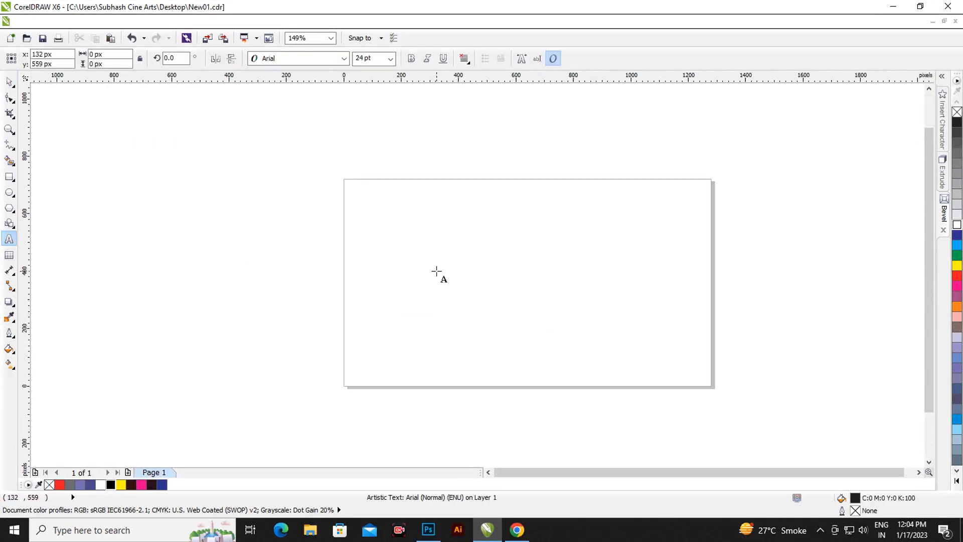
{"action": "type", "text": "Sub"}
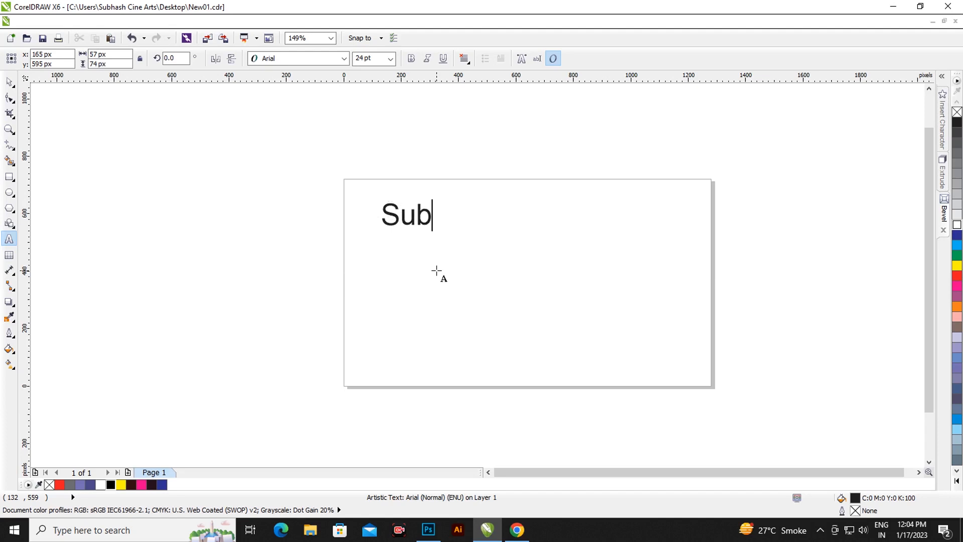
{"action": "type", "text": "hash"}
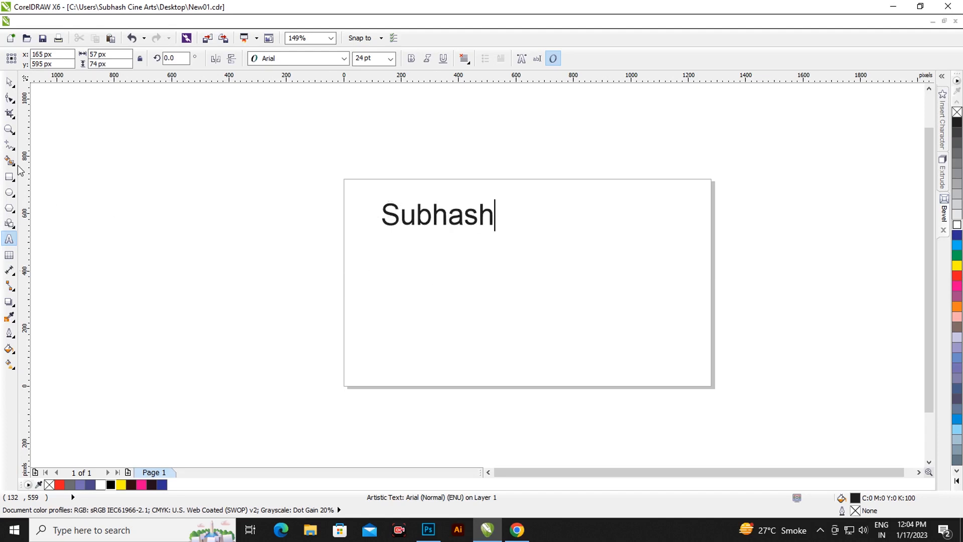
- Enlarge the headline text to about 1,041 px wide and move it closer to the page's centre
{"action": "left_click", "coordinate": [10, 83]}
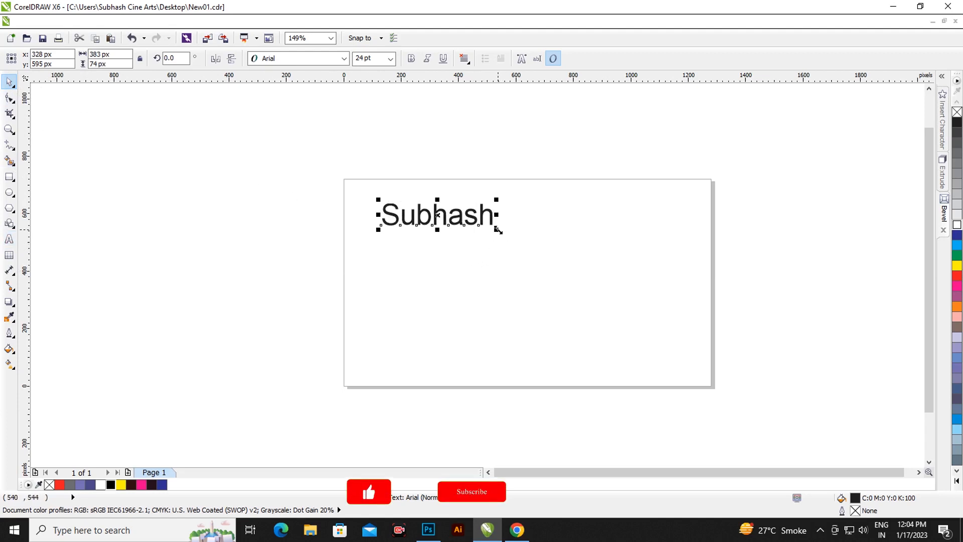
{"action": "left_click_drag", "start_coordinate": [497, 229], "coordinate": [677, 326]}
{"action": "scroll", "coordinate": [447, 227], "scroll_direction": "down", "scroll_amount": 3}
{"action": "scroll", "coordinate": [498, 236], "scroll_direction": "up", "scroll_amount": 3}
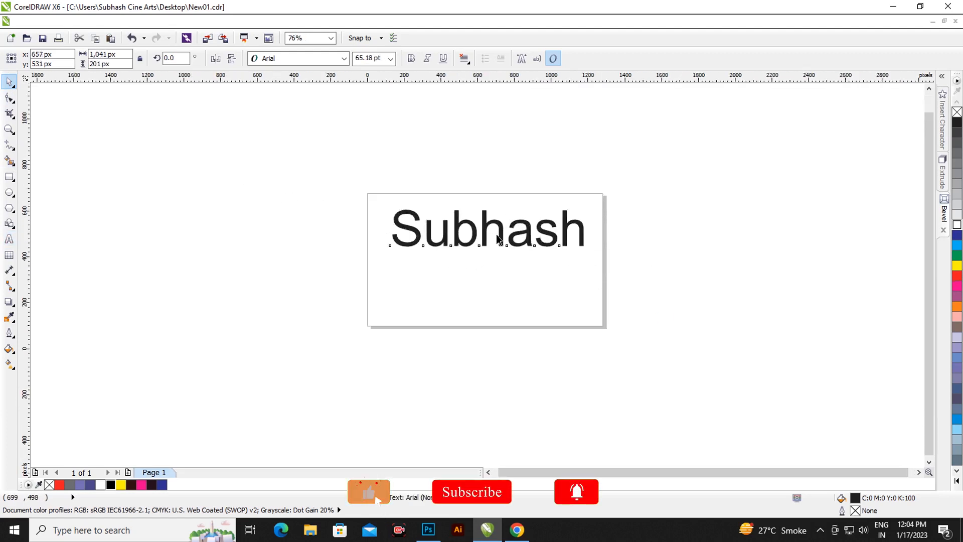
{"action": "left_click_drag", "start_coordinate": [484, 222], "coordinate": [476, 245]}
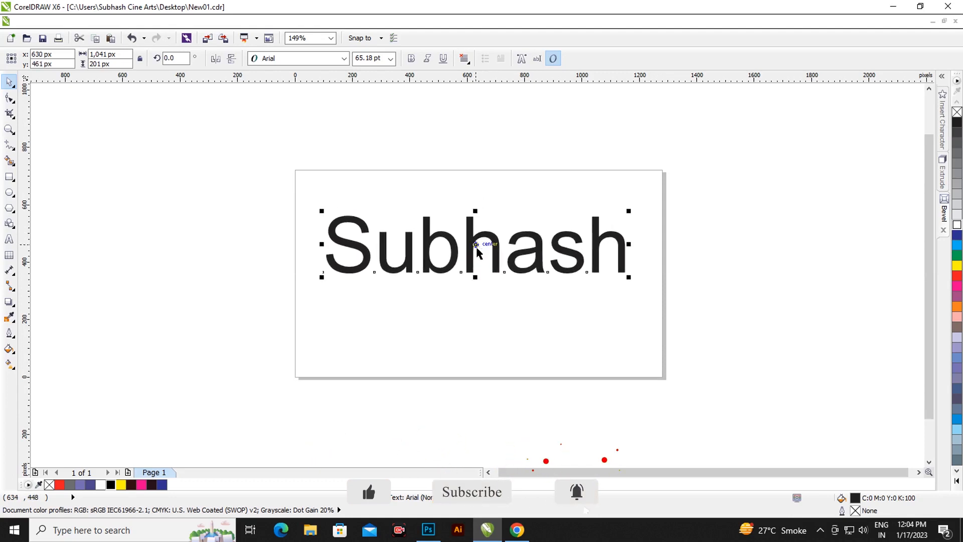
- Set the headline text's font to Arial Black
{"action": "left_click", "coordinate": [315, 59]}
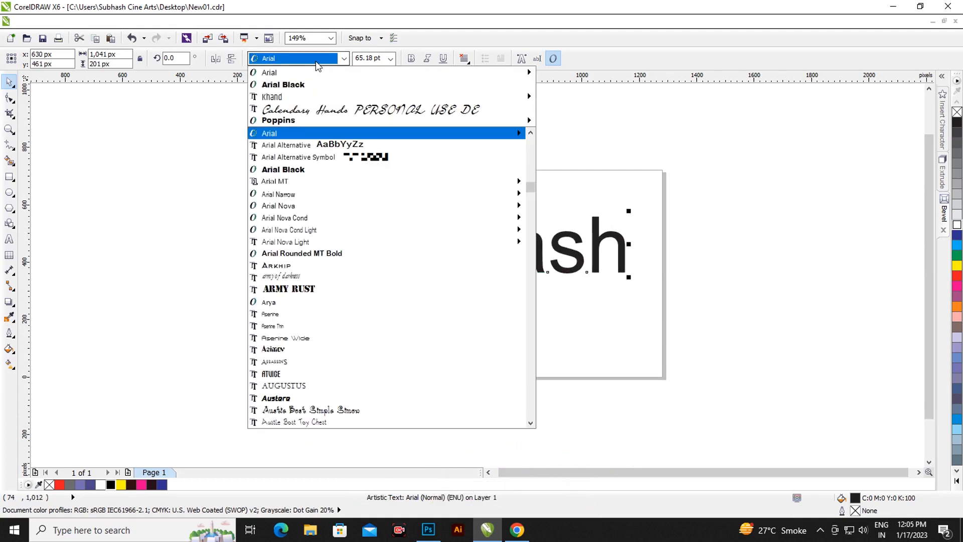
{"action": "left_click", "coordinate": [303, 86]}
{"action": "scroll", "coordinate": [557, 271], "scroll_direction": "up", "scroll_amount": 2}
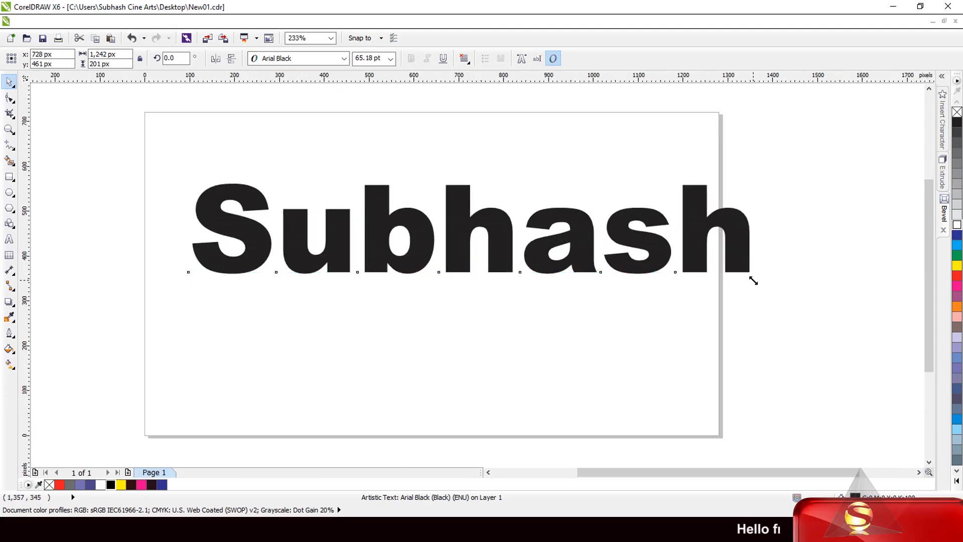
- Scale the headline down to about 1,015 px wide and position it within the page's upper half
{"action": "left_click_drag", "start_coordinate": [753, 277], "coordinate": [651, 296]}
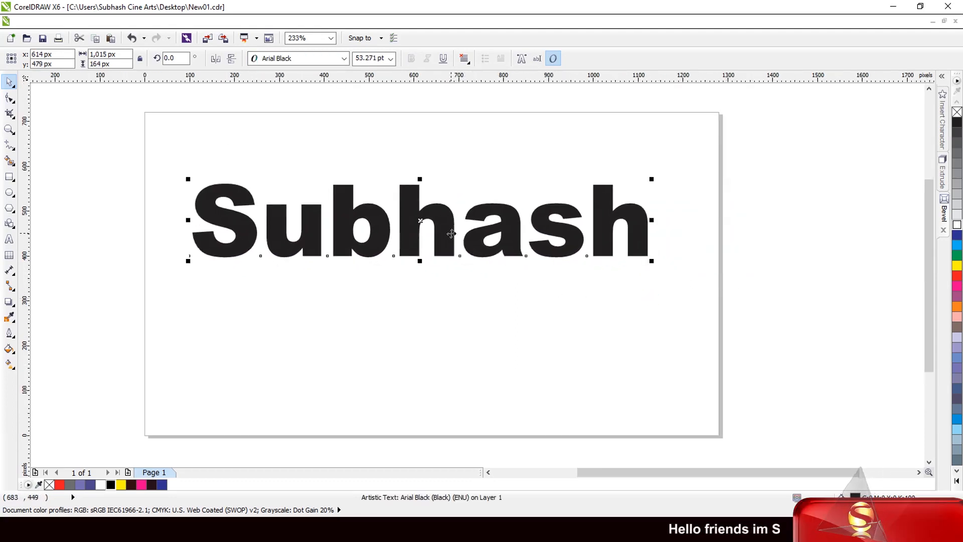
{"action": "left_click_drag", "start_coordinate": [452, 234], "coordinate": [450, 245]}
{"action": "scroll", "coordinate": [530, 224], "scroll_direction": "down", "scroll_amount": 2}
{"action": "scroll", "coordinate": [438, 257], "scroll_direction": "up", "scroll_amount": 1}
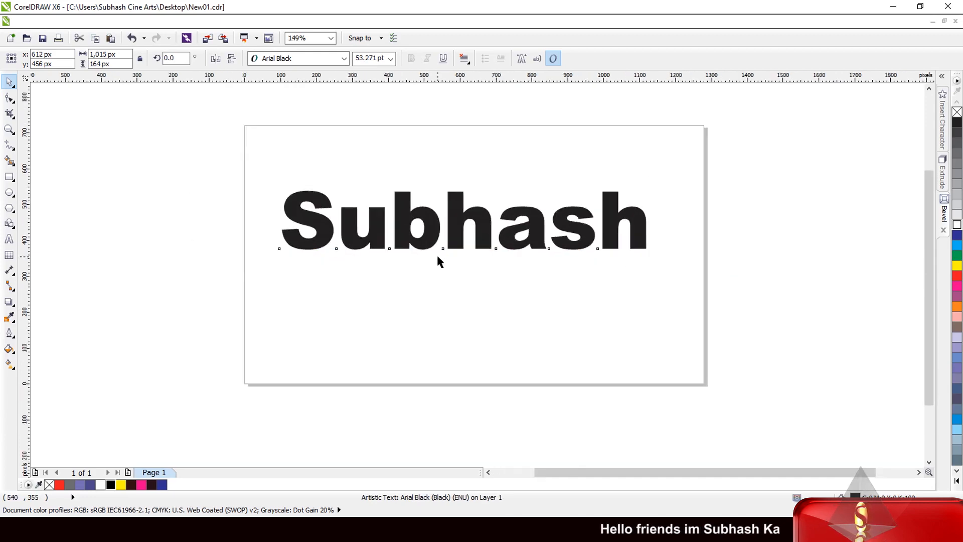
{"action": "scroll", "coordinate": [437, 261], "scroll_direction": "up", "scroll_amount": 2}
{"action": "left_click", "coordinate": [434, 265]}
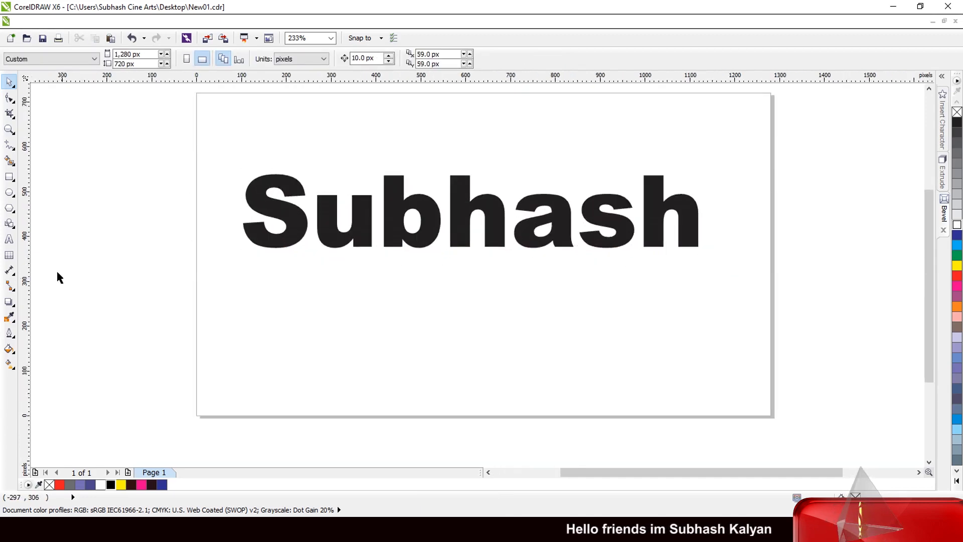
- Add the artistic text "Cine Arts" below the headline
{"action": "left_click", "coordinate": [10, 240]}
{"action": "left_click", "coordinate": [352, 313]}
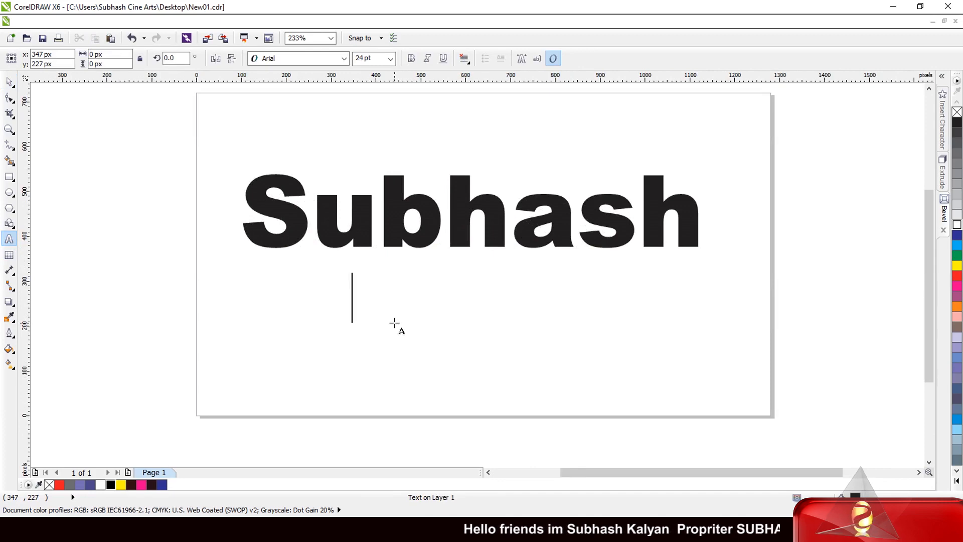
{"action": "type", "text": "Cine"}
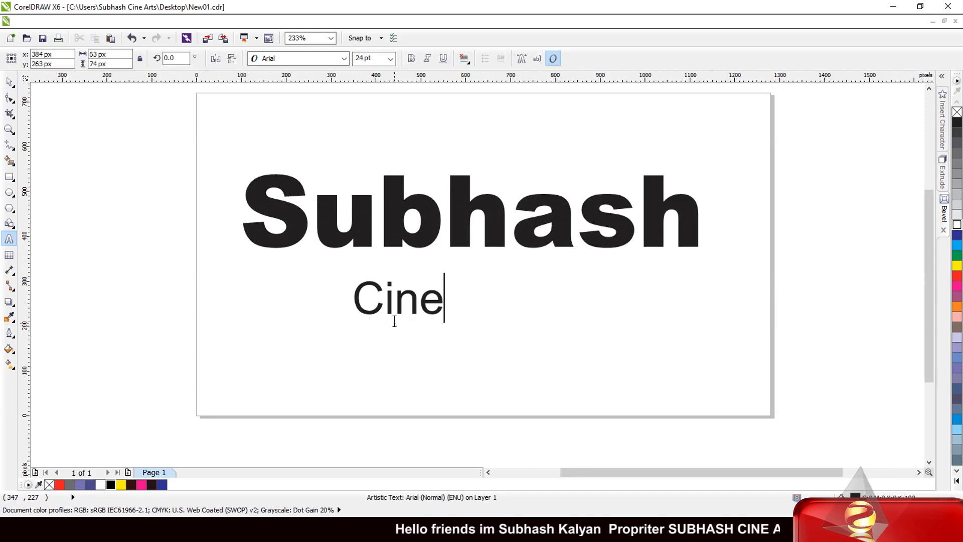
{"action": "type", "text": " Arts"}
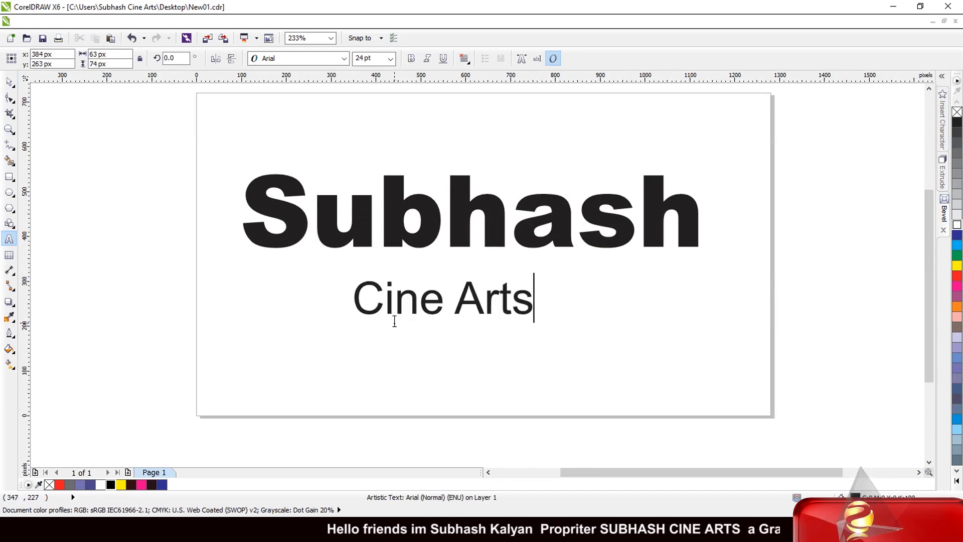
- Set "Cine Arts" in the Calendary Hands PERSONAL USE DE font and enlarge it to about 712 px wide beneath the headline
{"action": "left_click", "coordinate": [10, 83]}
{"action": "left_click", "coordinate": [345, 59]}
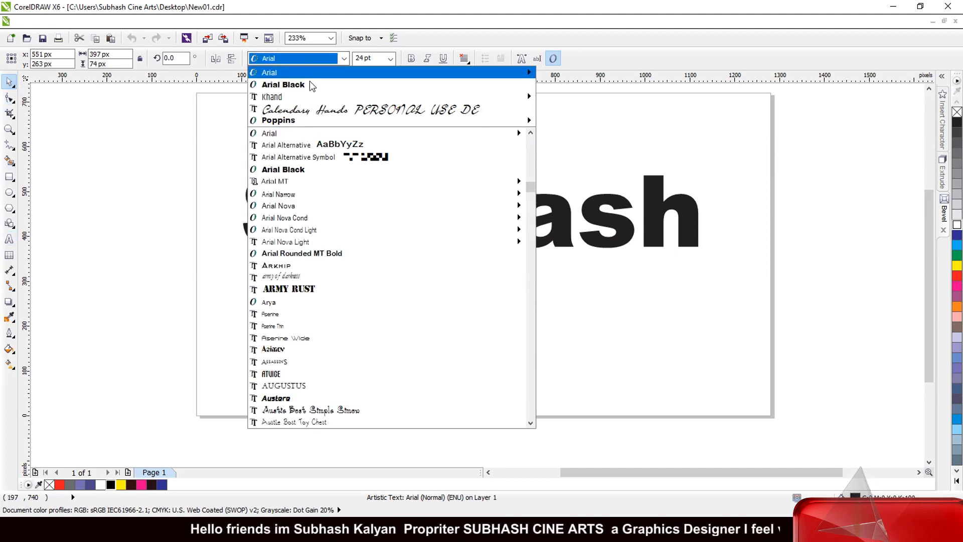
{"action": "left_click", "coordinate": [323, 110]}
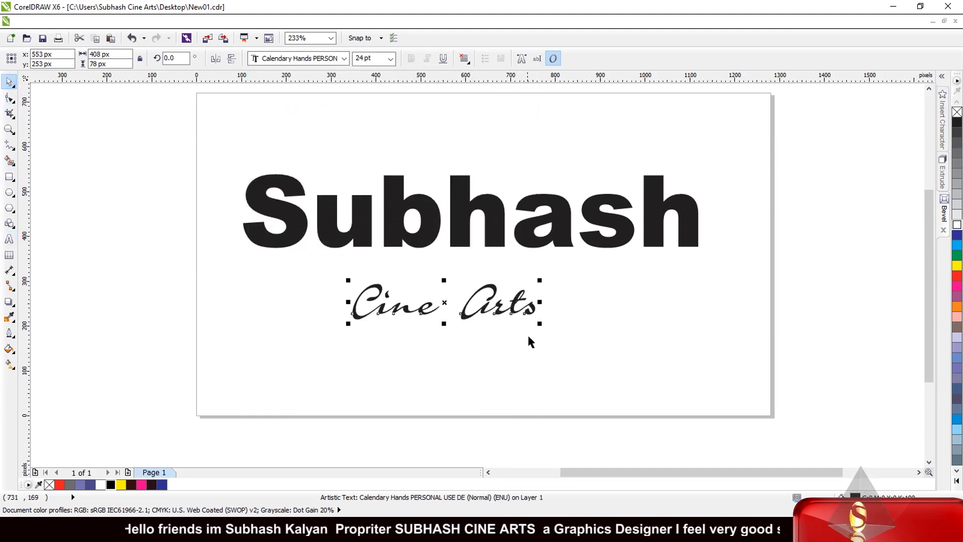
{"action": "left_click_drag", "start_coordinate": [539, 323], "coordinate": [608, 336]}
{"action": "left_click_drag", "start_coordinate": [480, 312], "coordinate": [522, 302]}
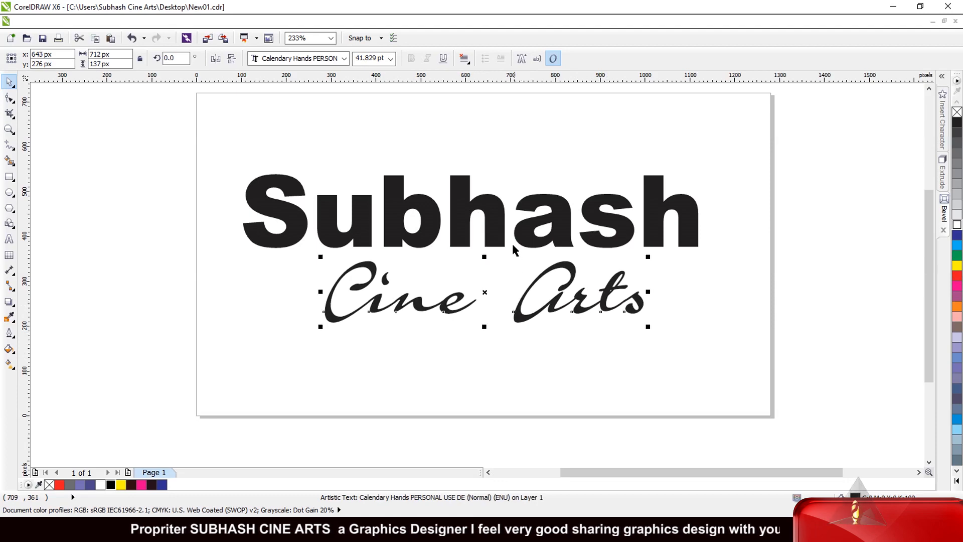
- Fill the headline text with red
{"action": "left_click", "coordinate": [498, 241]}
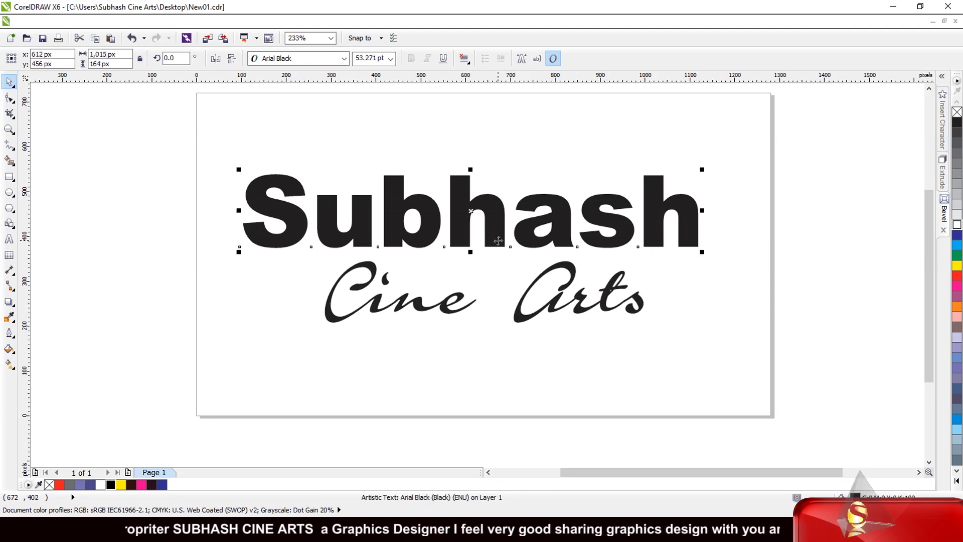
{"action": "left_click", "coordinate": [958, 276]}
{"action": "scroll", "coordinate": [540, 293], "scroll_direction": "down", "scroll_amount": 1}
{"action": "scroll", "coordinate": [540, 292], "scroll_direction": "up", "scroll_amount": 2}
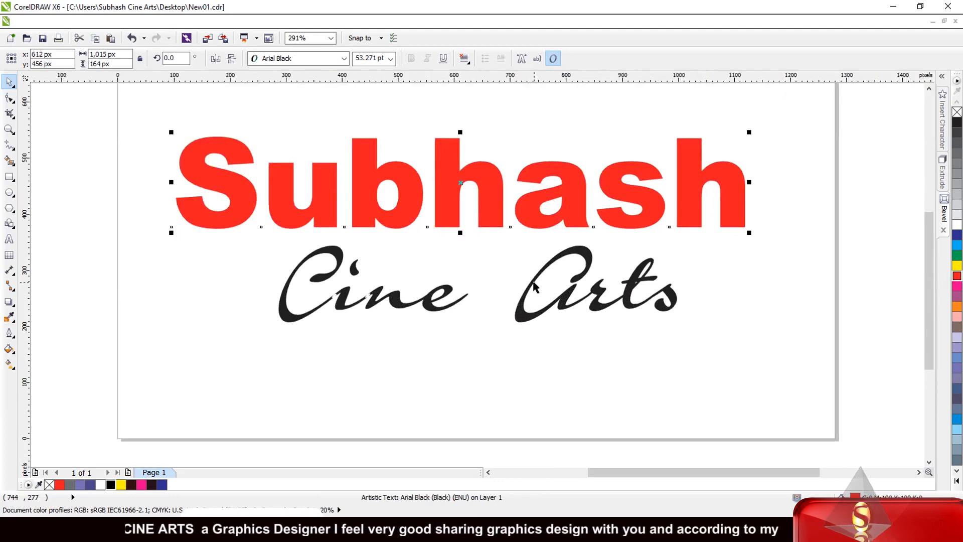
- Shift "Cine Arts" slightly to centre it under the headline and fill it with a dark shade of blue
{"action": "left_click_drag", "start_coordinate": [534, 282], "coordinate": [528, 282]}
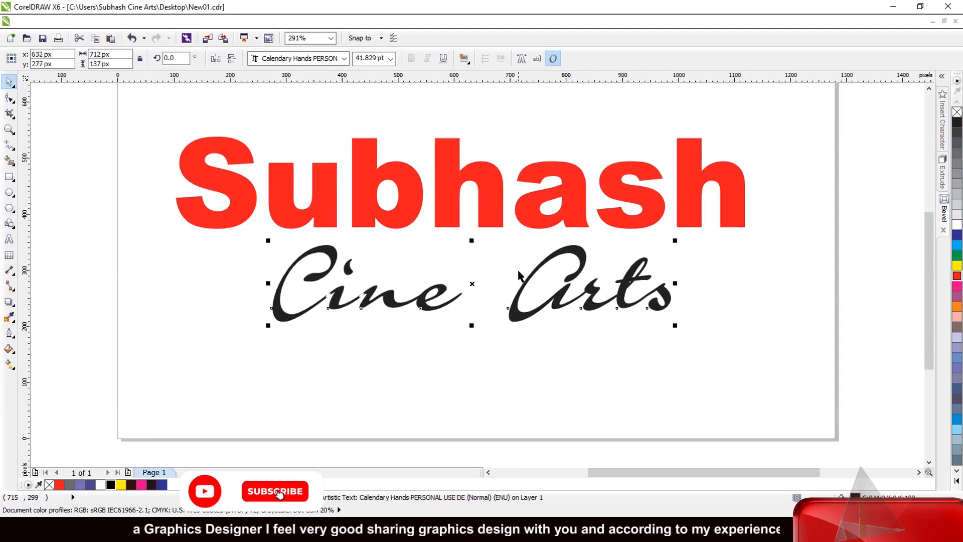
{"action": "left_click_drag", "start_coordinate": [958, 245], "coordinate": [940, 281]}
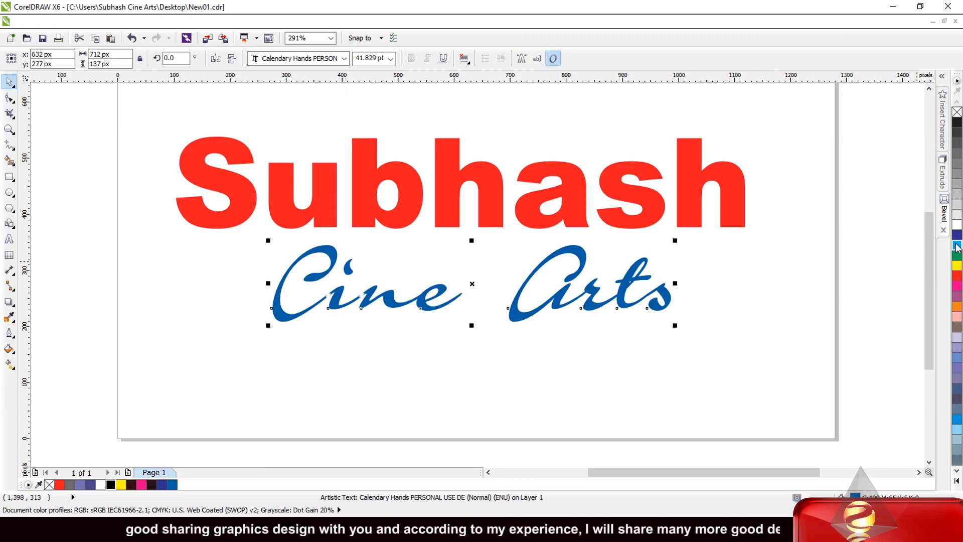
{"action": "left_click_drag", "start_coordinate": [957, 246], "coordinate": [957, 246]}
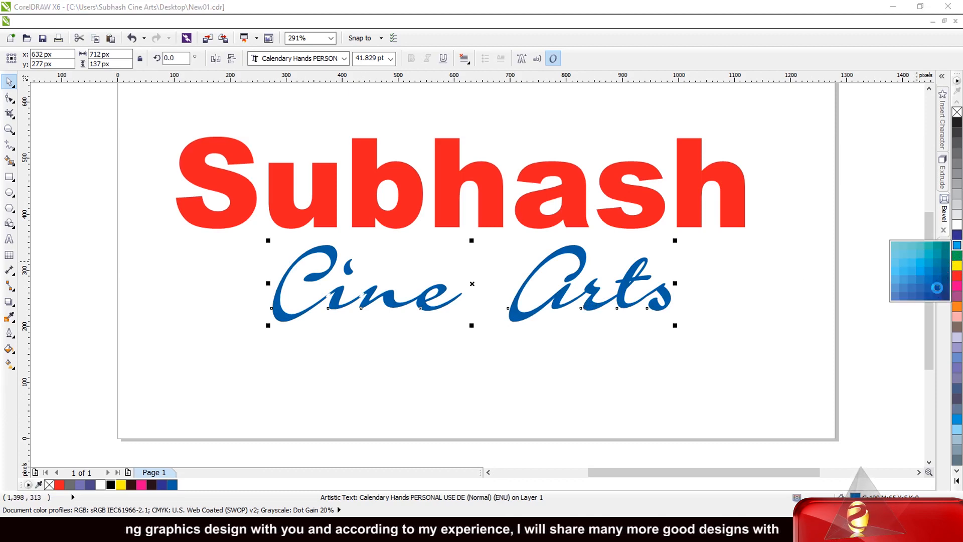
{"action": "scroll", "coordinate": [391, 251], "scroll_direction": "down", "scroll_amount": 2}
{"action": "scroll", "coordinate": [426, 222], "scroll_direction": "up", "scroll_amount": 2}
- Select the red headline text and close all the open dockers
{"action": "left_click", "coordinate": [426, 239]}
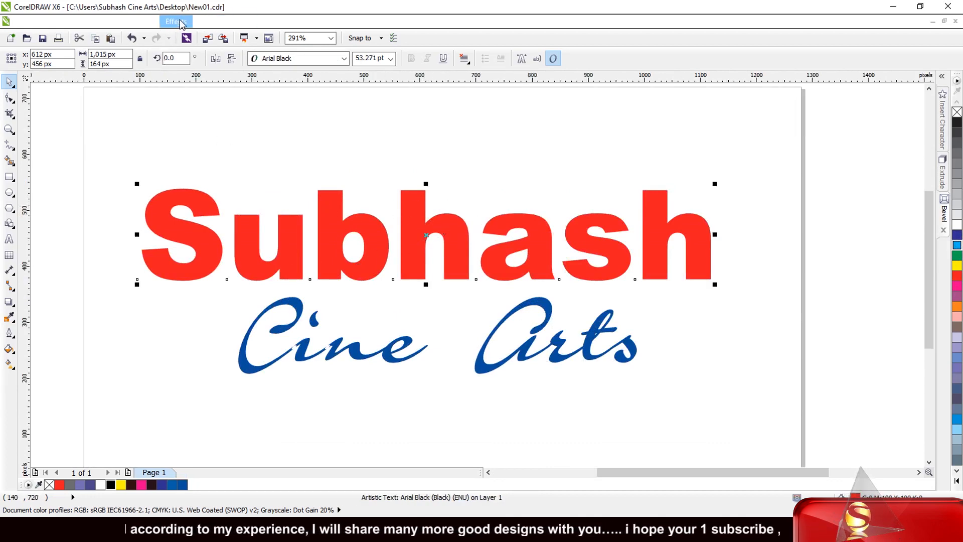
{"action": "left_click", "coordinate": [177, 23]}
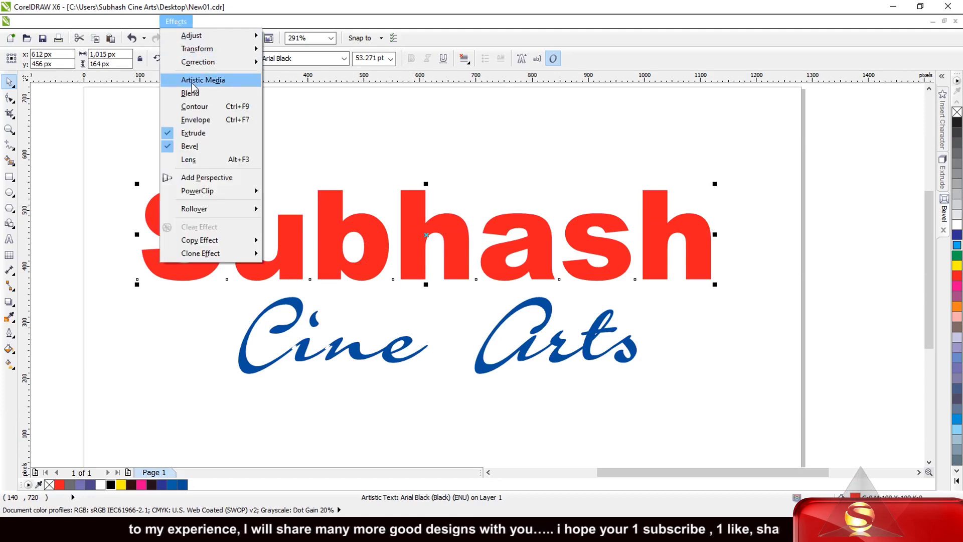
{"action": "left_click", "coordinate": [190, 149]}
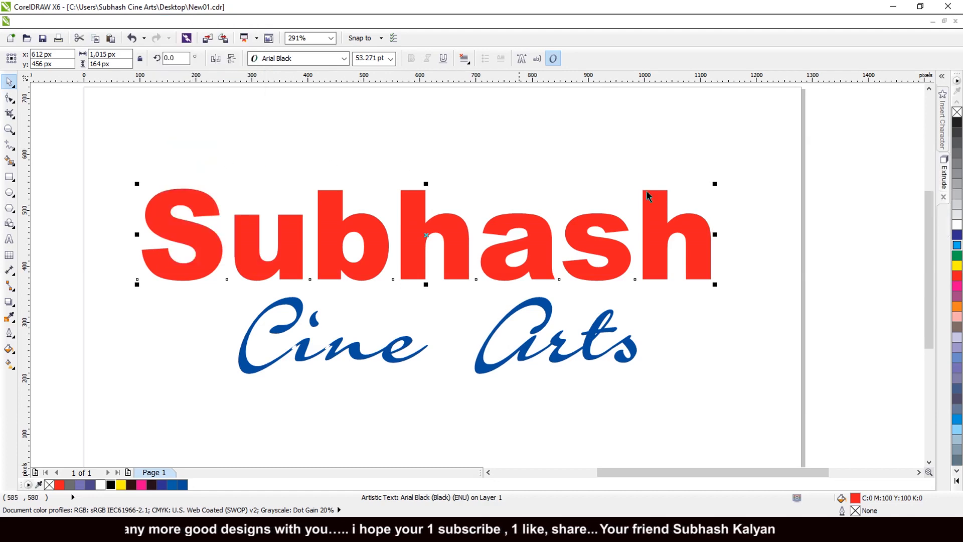
{"action": "left_click", "coordinate": [944, 79]}
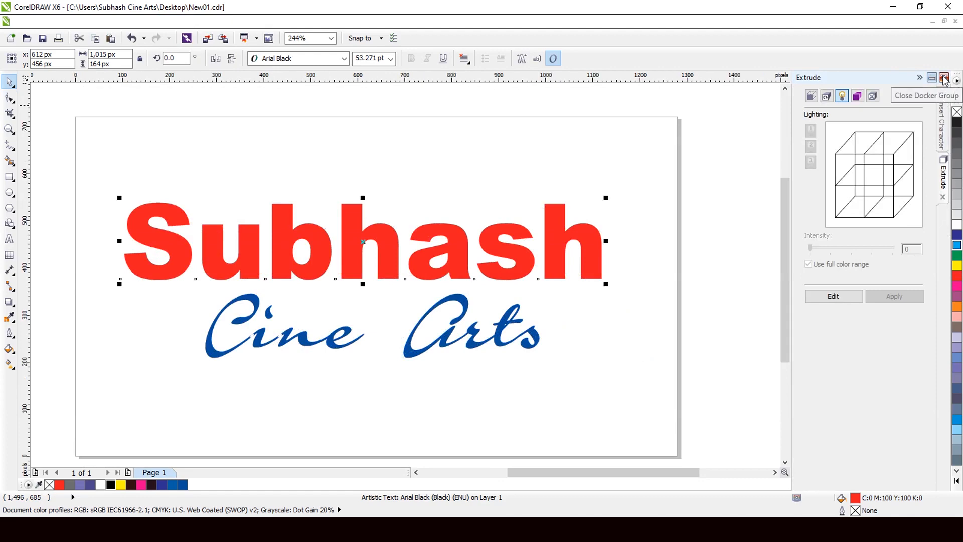
{"action": "left_click", "coordinate": [947, 77]}
{"action": "left_click", "coordinate": [945, 78]}
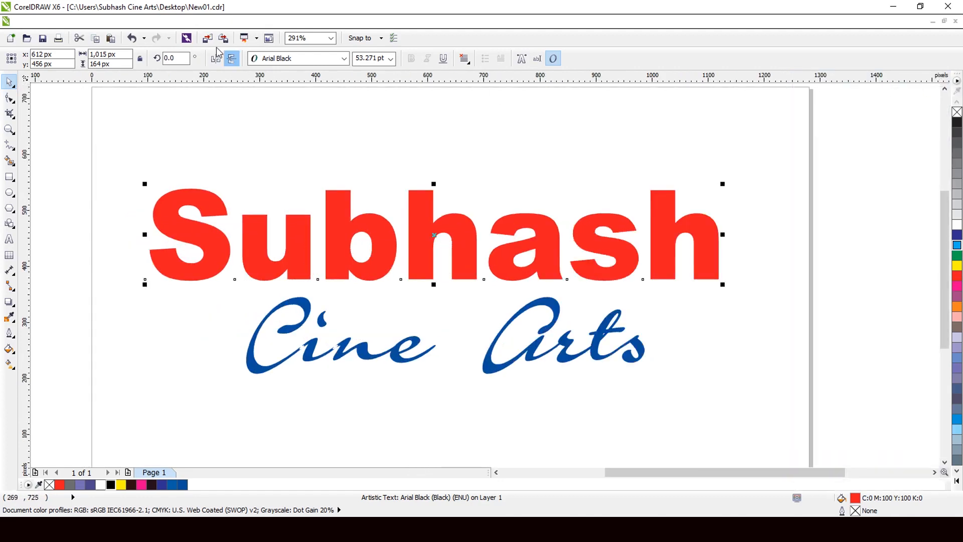
- Apply a Soft edge bevel to the red headline with light intensity 61, direction 213 and altitude 57
{"action": "left_click", "coordinate": [176, 22]}
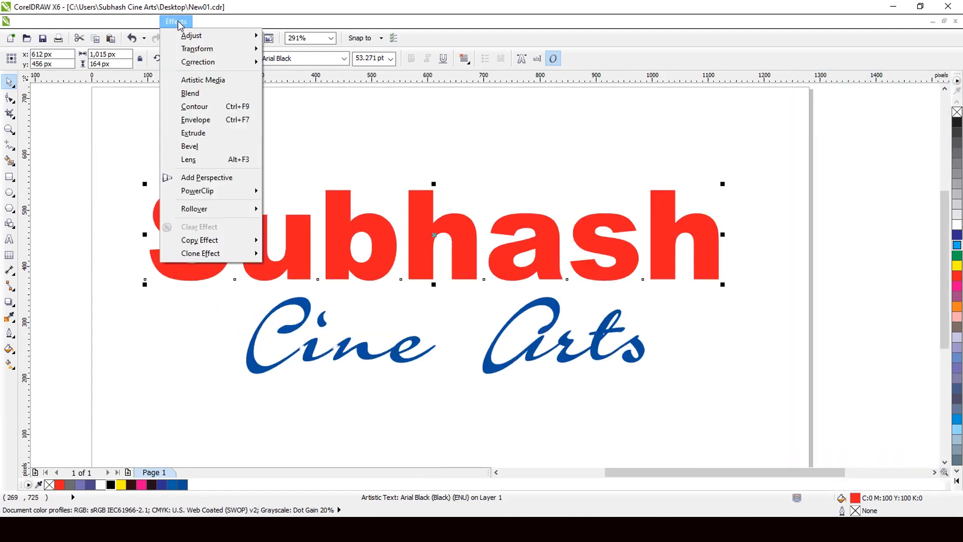
{"action": "left_click", "coordinate": [190, 146]}
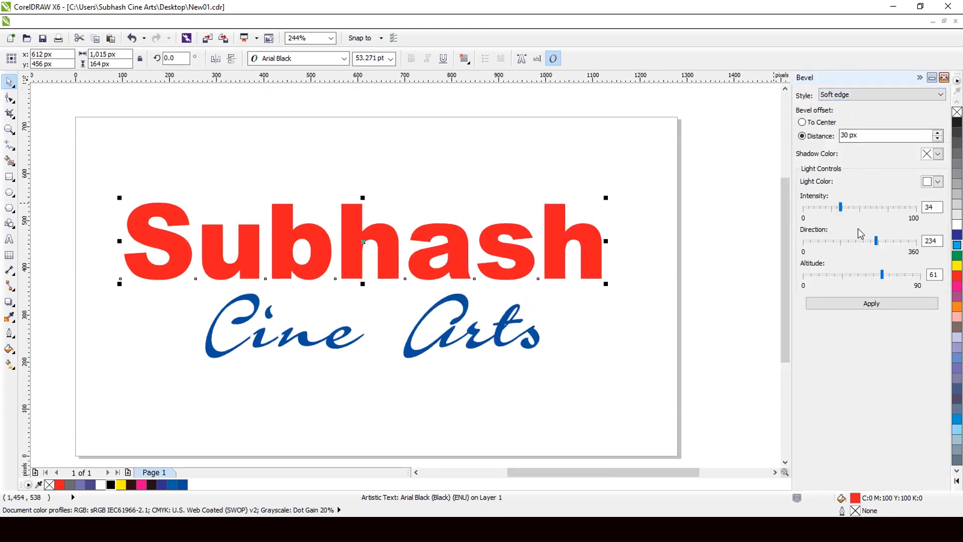
{"action": "left_click", "coordinate": [842, 210]}
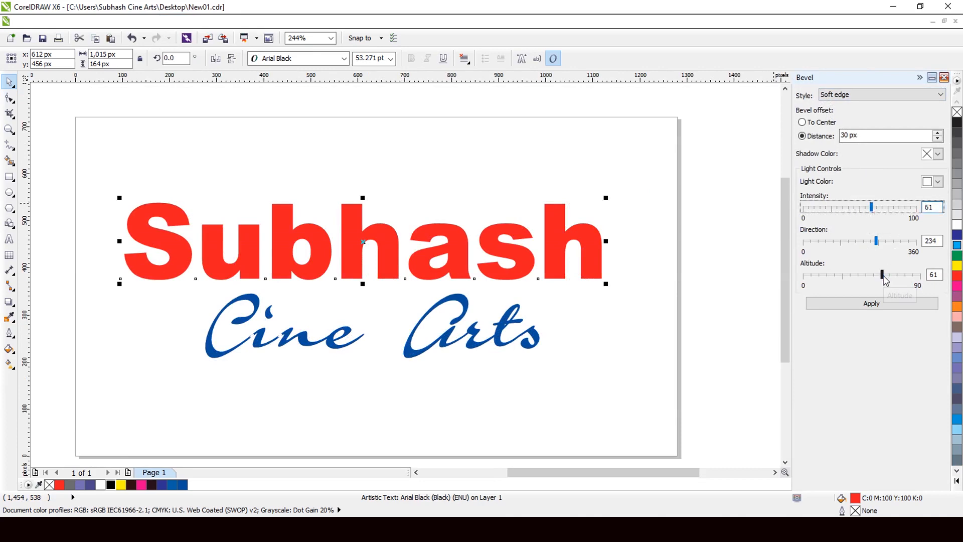
{"action": "left_click_drag", "start_coordinate": [883, 275], "coordinate": [877, 276]}
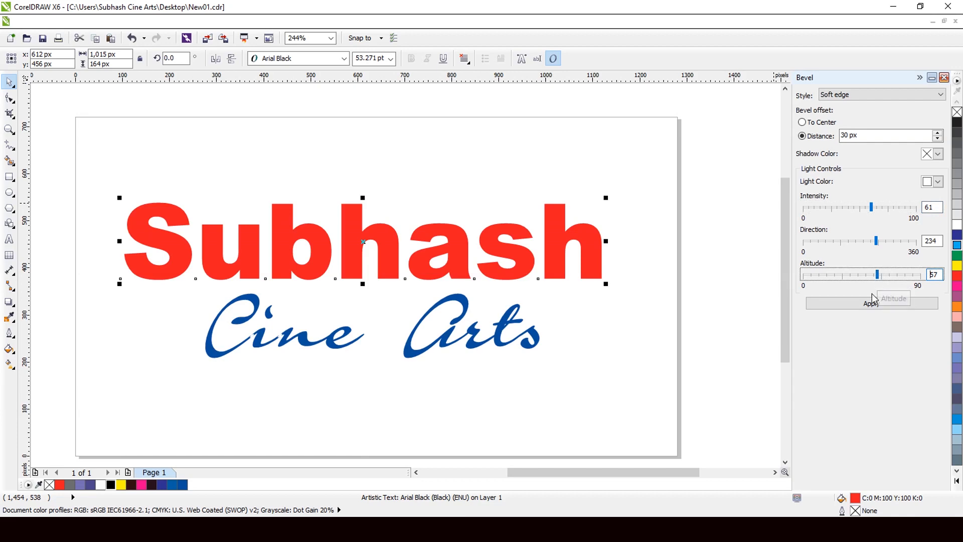
{"action": "left_click", "coordinate": [877, 244]}
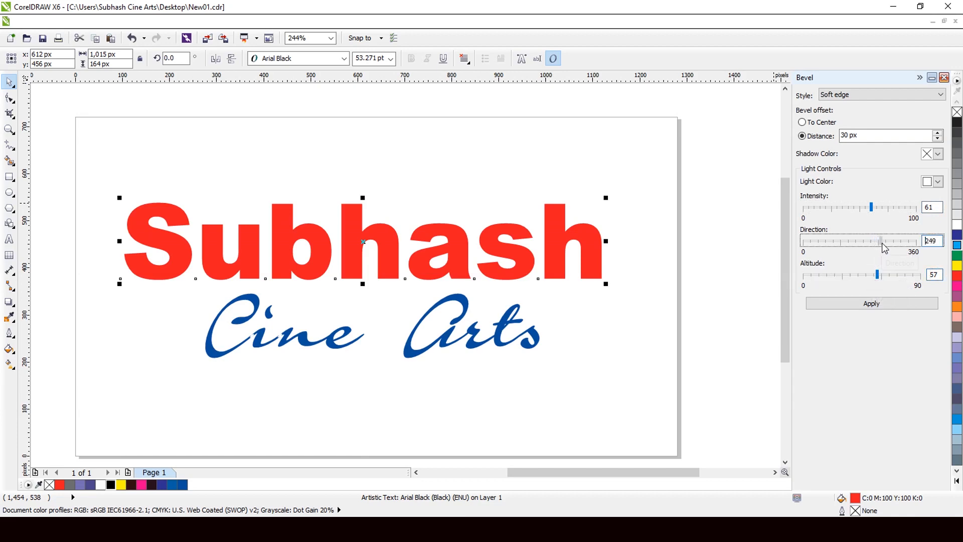
{"action": "left_click_drag", "start_coordinate": [885, 247], "coordinate": [871, 246]}
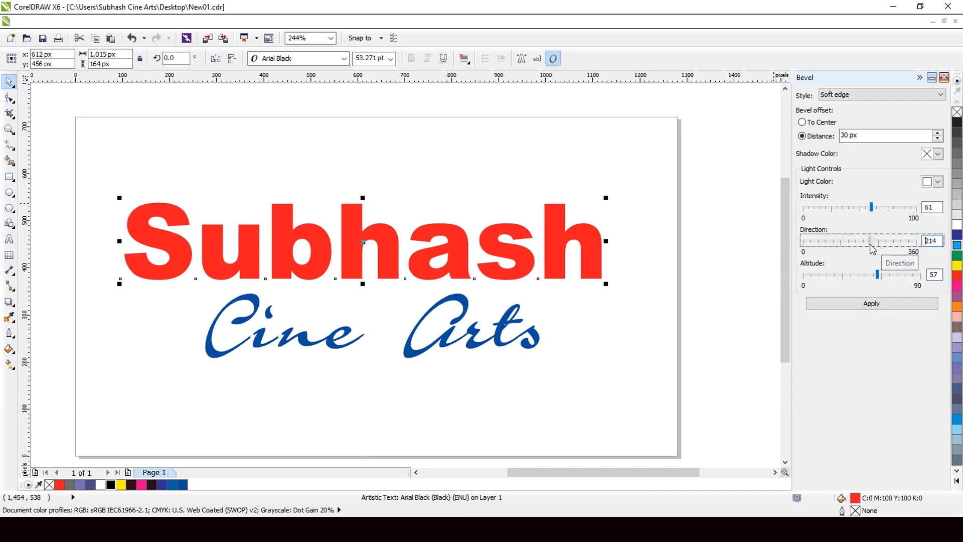
{"action": "left_click", "coordinate": [861, 305]}
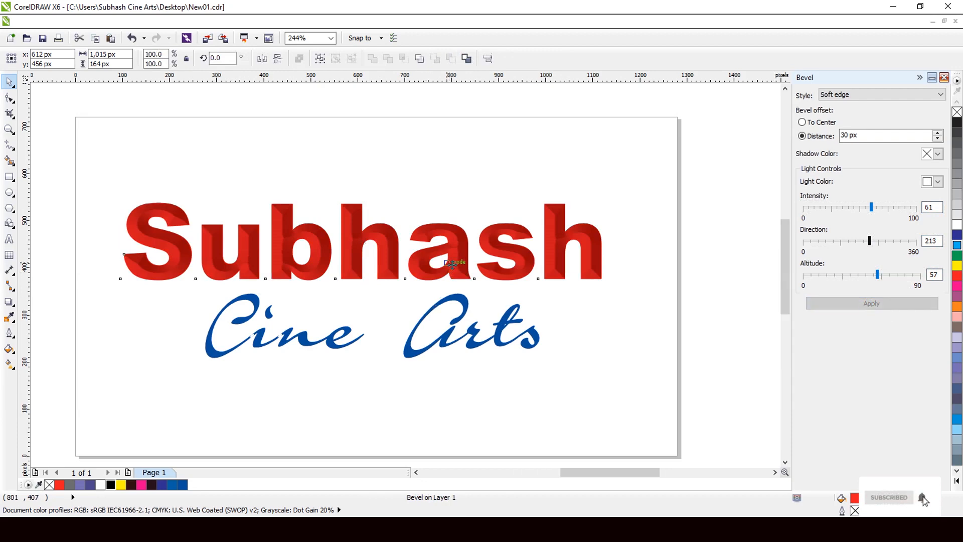
- Apply the headline's Soft edge bevel with a light altitude of 62, and reapply it with the altitude at 44
{"action": "scroll", "coordinate": [452, 263], "scroll_direction": "up", "scroll_amount": 5}
{"action": "scroll", "coordinate": [453, 264], "scroll_direction": "down", "scroll_amount": 2}
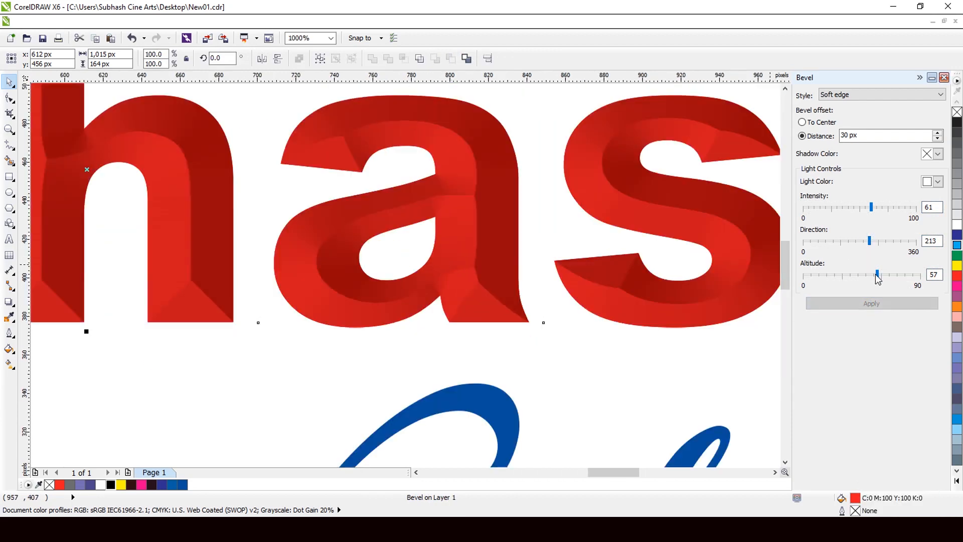
{"action": "left_click_drag", "start_coordinate": [876, 274], "coordinate": [885, 275]}
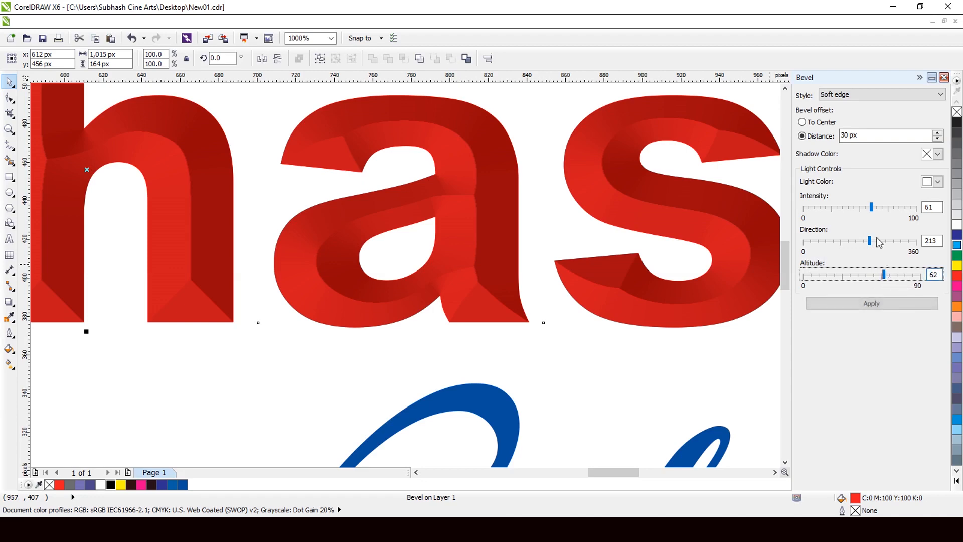
{"action": "left_click", "coordinate": [878, 304]}
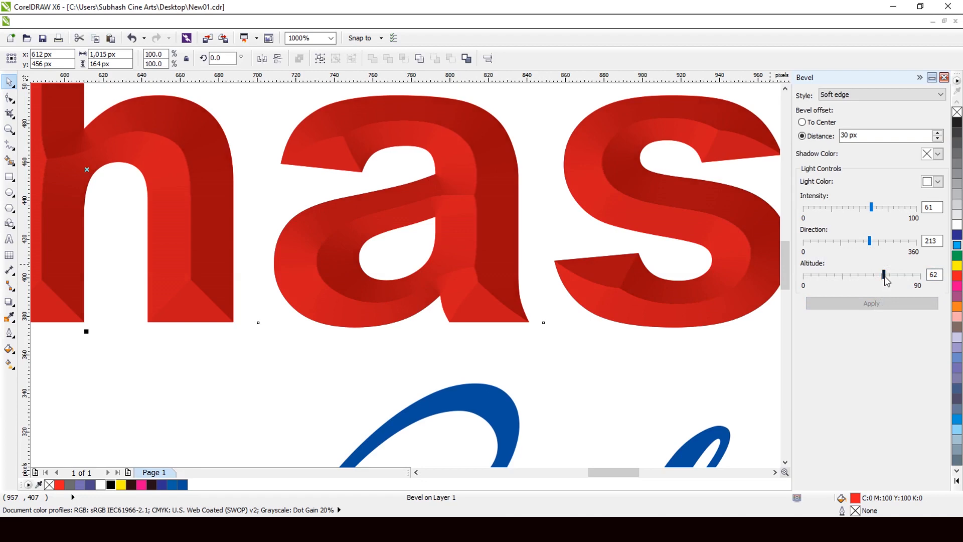
{"action": "left_click_drag", "start_coordinate": [885, 276], "coordinate": [861, 279]}
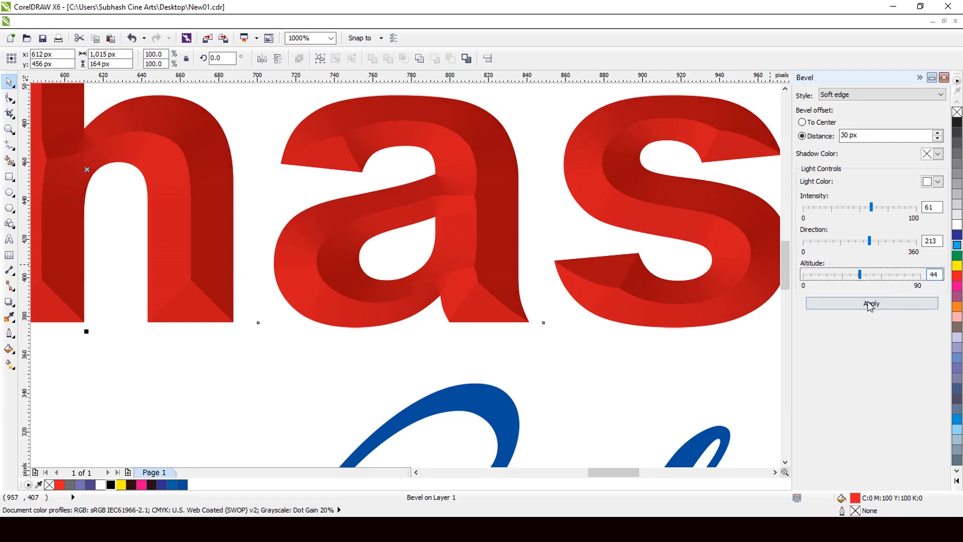
{"action": "left_click", "coordinate": [871, 304]}
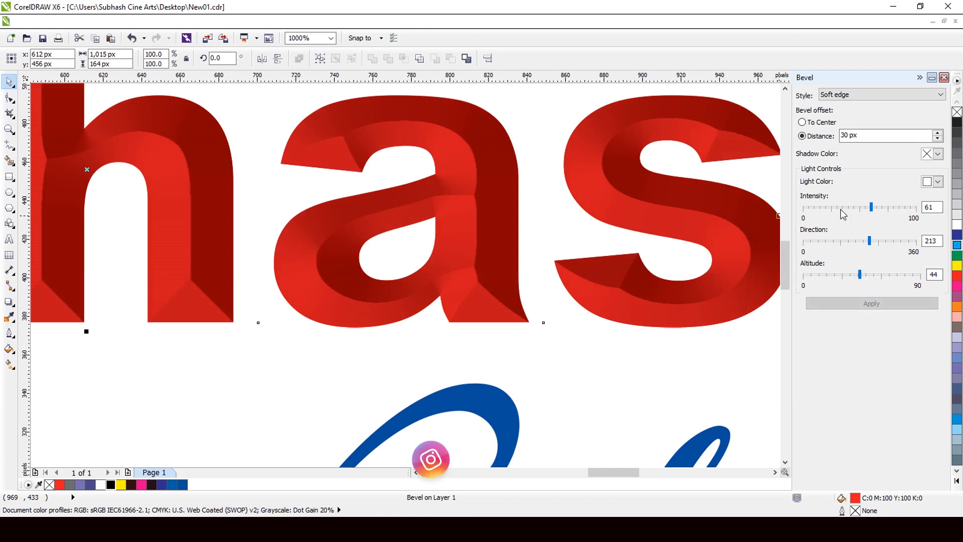
- Raise the light intensity of the headline's bevel to 73 and reapply it, and increase it further to 82
{"action": "left_click_drag", "start_coordinate": [873, 212], "coordinate": [886, 211]}
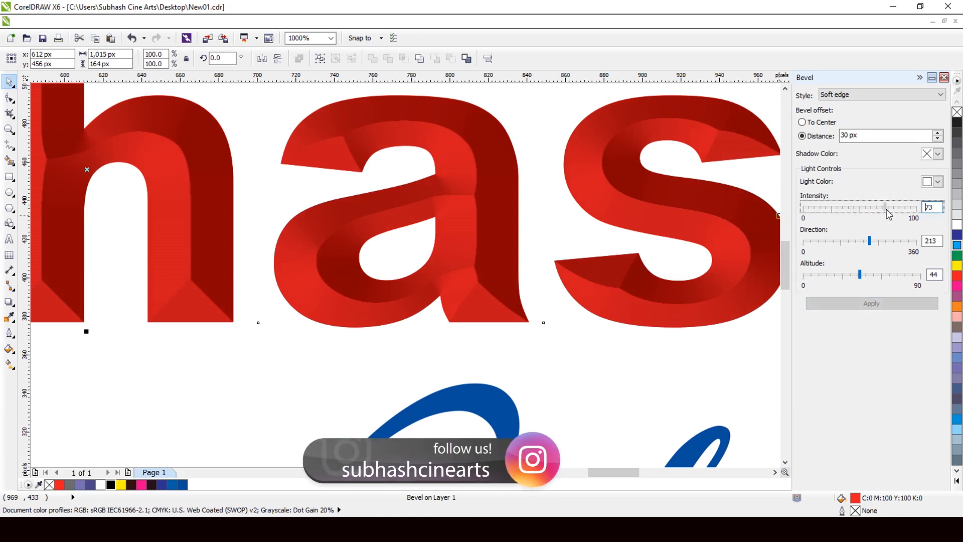
{"action": "left_click", "coordinate": [876, 305]}
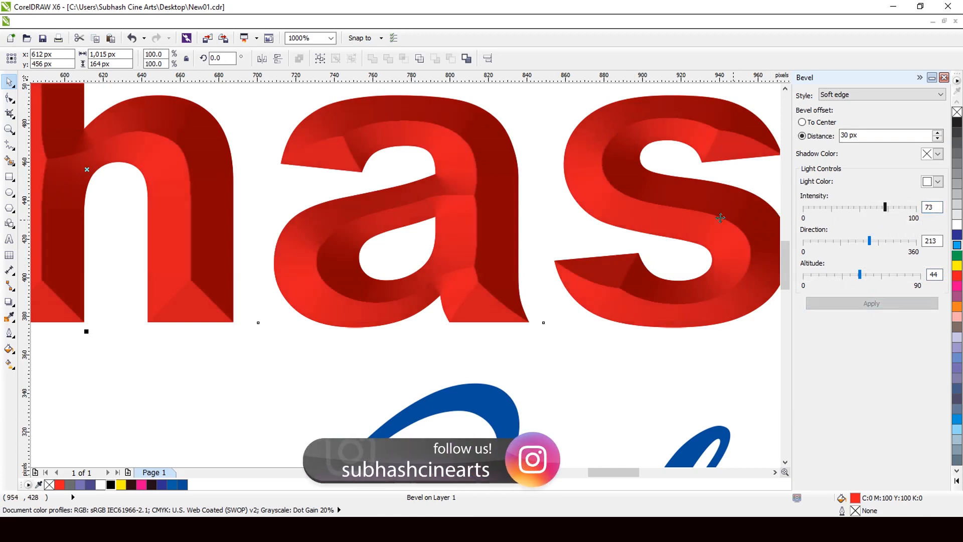
{"action": "scroll", "coordinate": [561, 257], "scroll_direction": "down", "scroll_amount": 2}
{"action": "scroll", "coordinate": [616, 261], "scroll_direction": "up", "scroll_amount": 2}
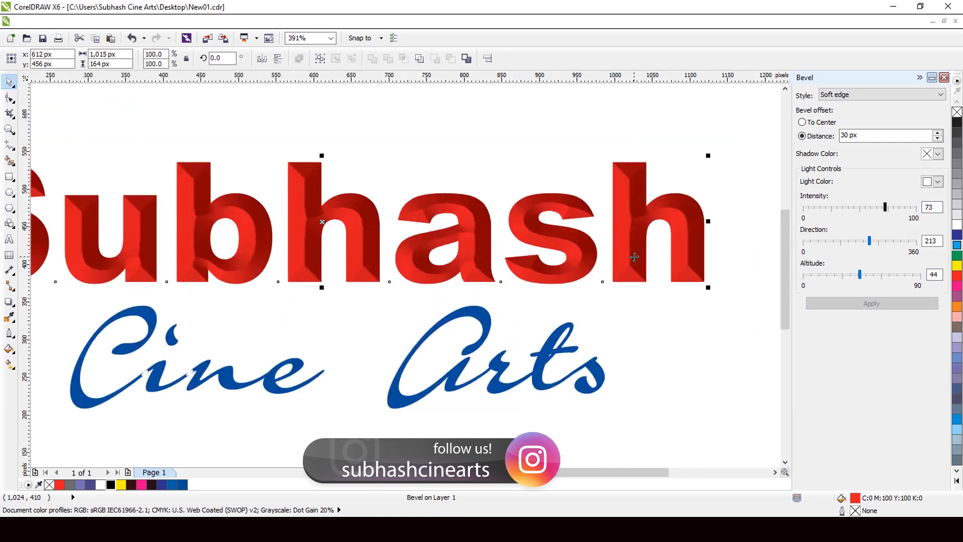
{"action": "scroll", "coordinate": [616, 261], "scroll_direction": "up", "scroll_amount": 1}
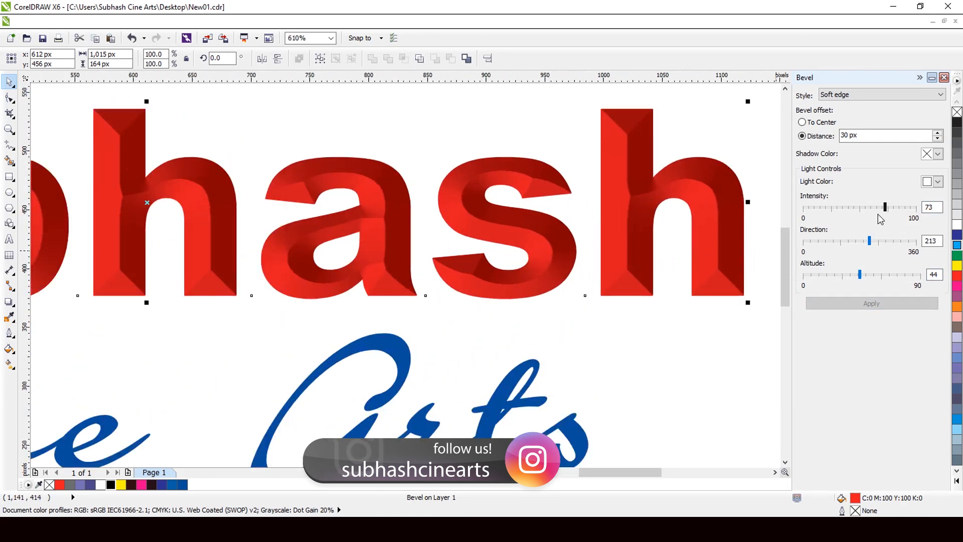
{"action": "left_click_drag", "start_coordinate": [885, 210], "coordinate": [898, 213]}
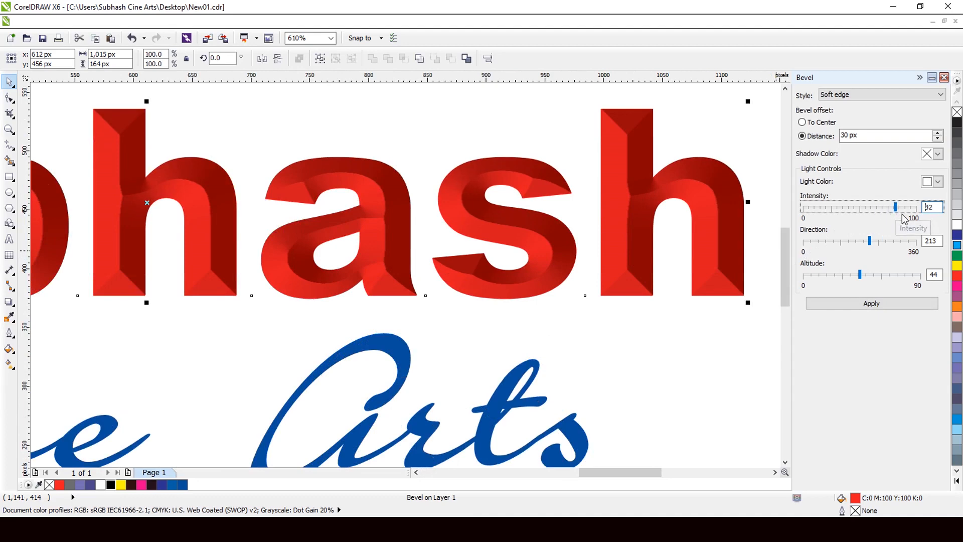
{"action": "left_click", "coordinate": [872, 303]}
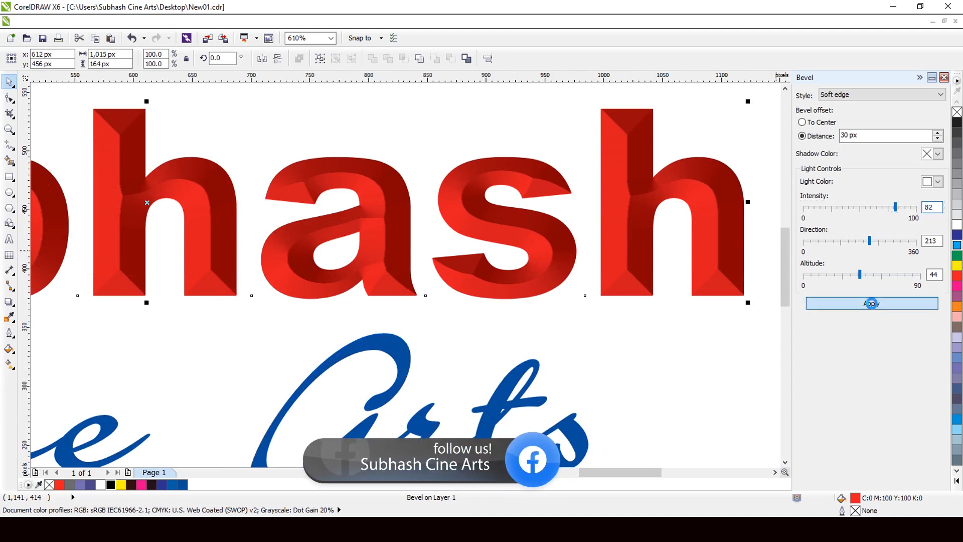
{"action": "scroll", "coordinate": [642, 190], "scroll_direction": "up", "scroll_amount": 4}
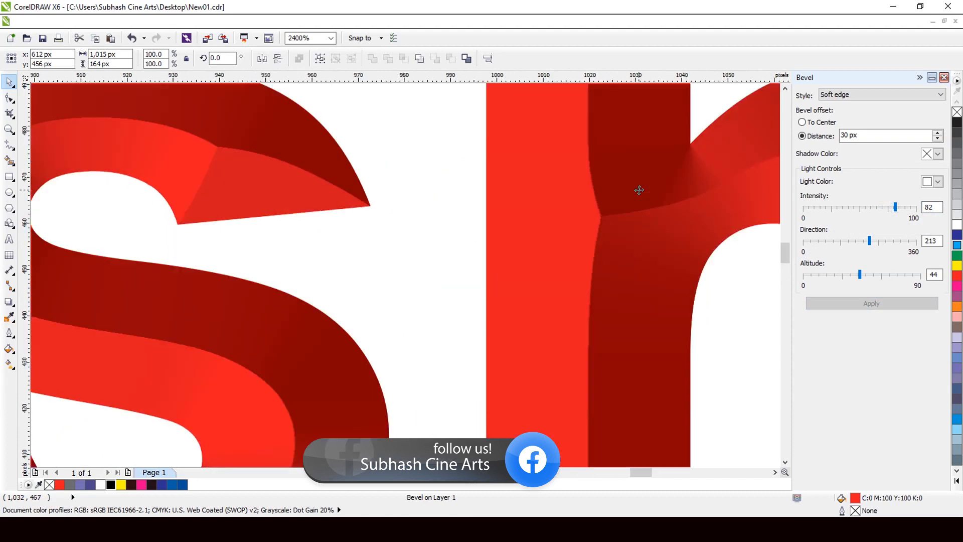
{"action": "scroll", "coordinate": [616, 256], "scroll_direction": "down", "scroll_amount": 2}
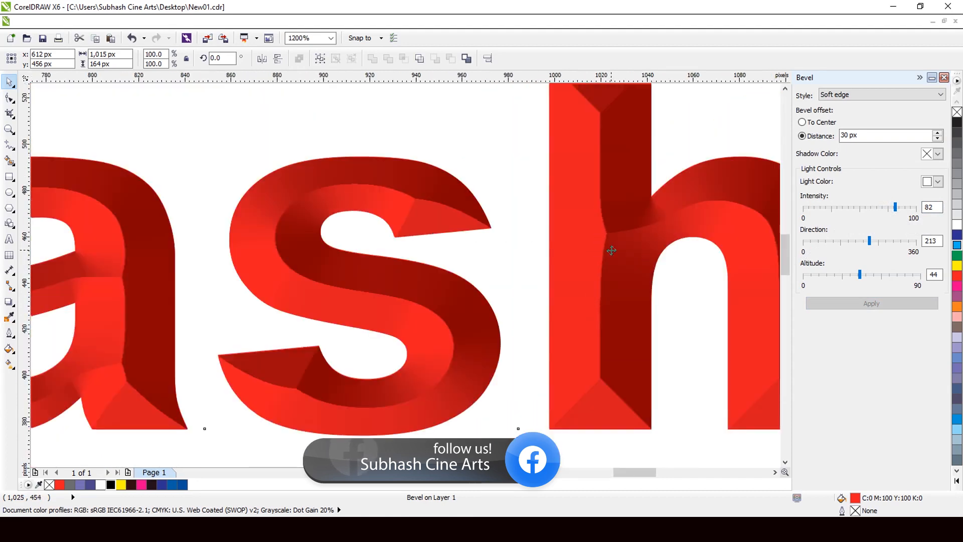
- Try the Emboss bevel style on the headline, applying it with light direction 216 and again with 128
{"action": "left_click", "coordinate": [853, 100]}
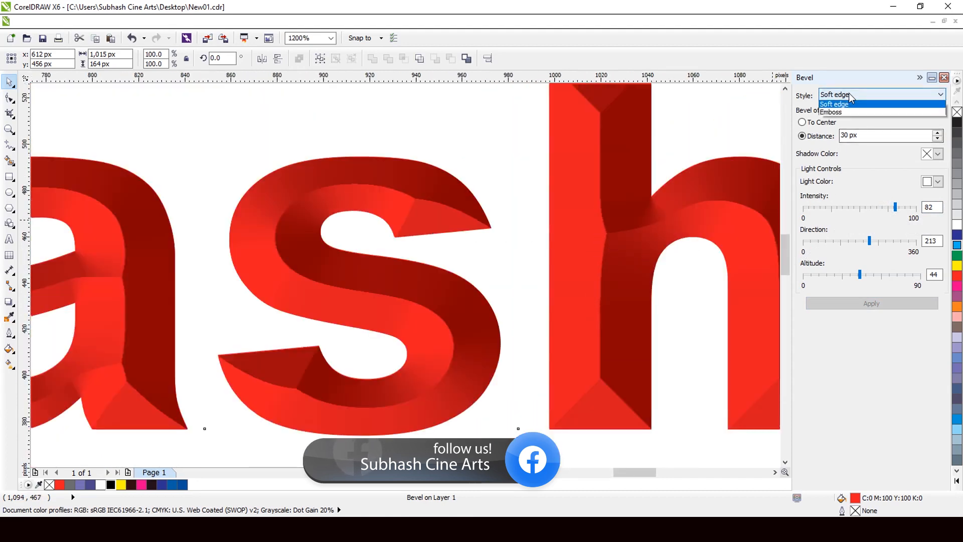
{"action": "left_click", "coordinate": [853, 111]}
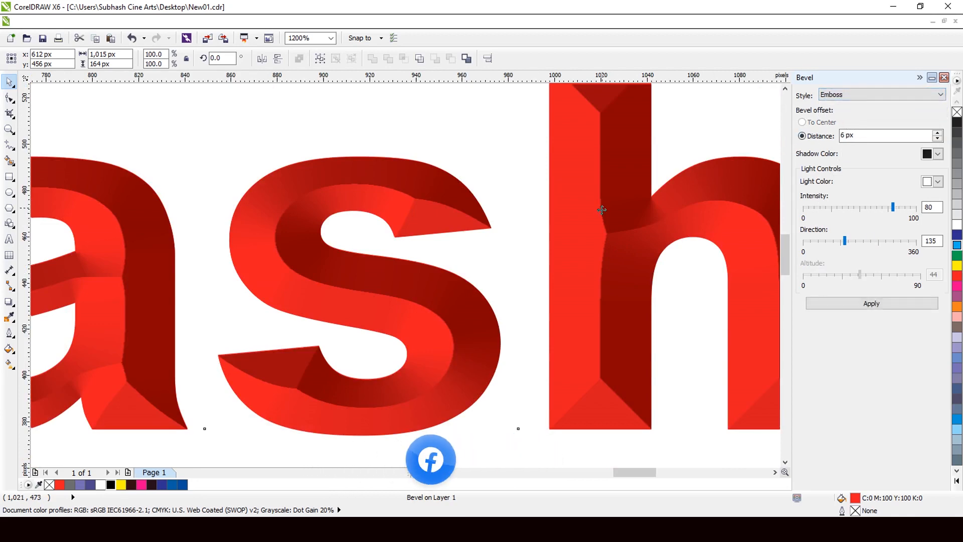
{"action": "scroll", "coordinate": [599, 215], "scroll_direction": "down", "scroll_amount": 2}
{"action": "scroll", "coordinate": [596, 219], "scroll_direction": "up", "scroll_amount": 1}
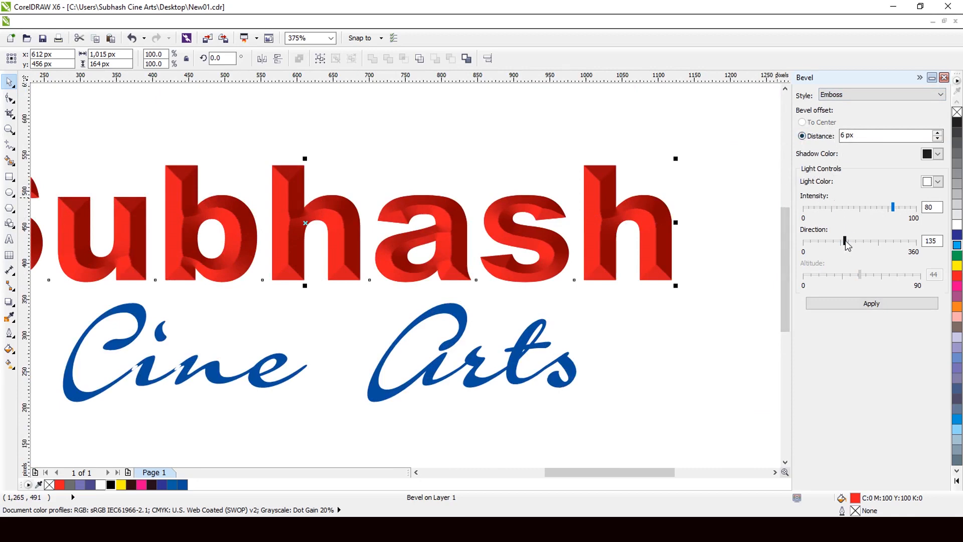
{"action": "left_click_drag", "start_coordinate": [845, 242], "coordinate": [852, 243]}
{"action": "left_click", "coordinate": [872, 304]}
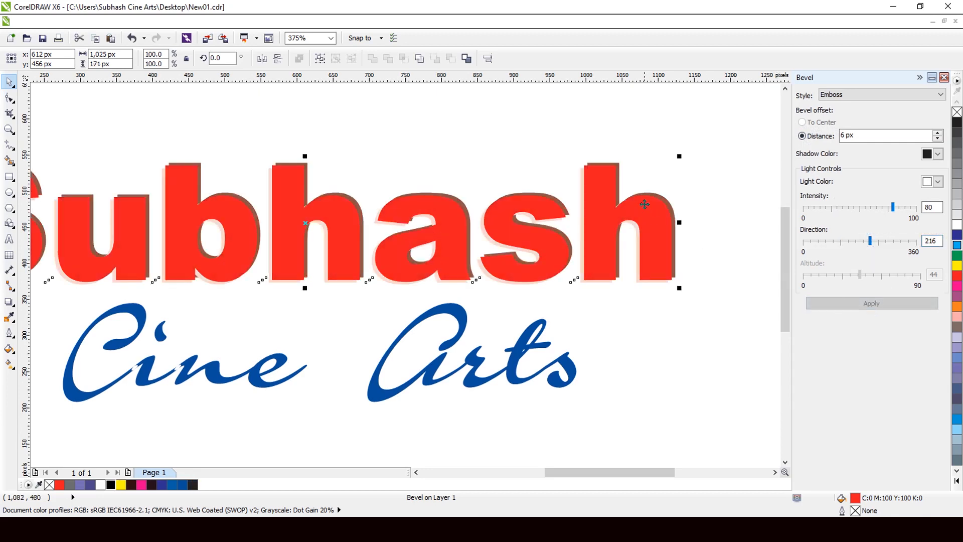
{"action": "scroll", "coordinate": [644, 205], "scroll_direction": "up", "scroll_amount": 2}
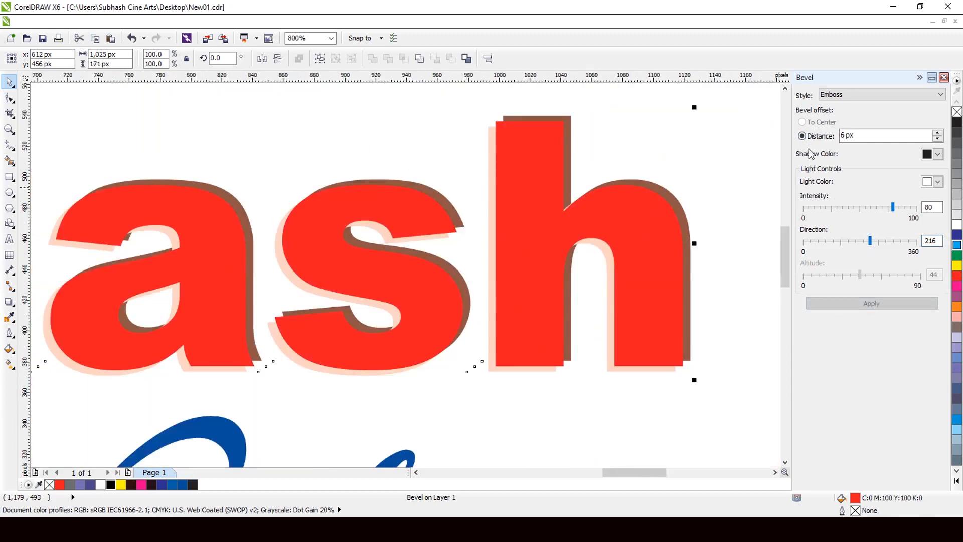
{"action": "left_click_drag", "start_coordinate": [872, 250], "coordinate": [845, 249]}
{"action": "left_click", "coordinate": [871, 304]}
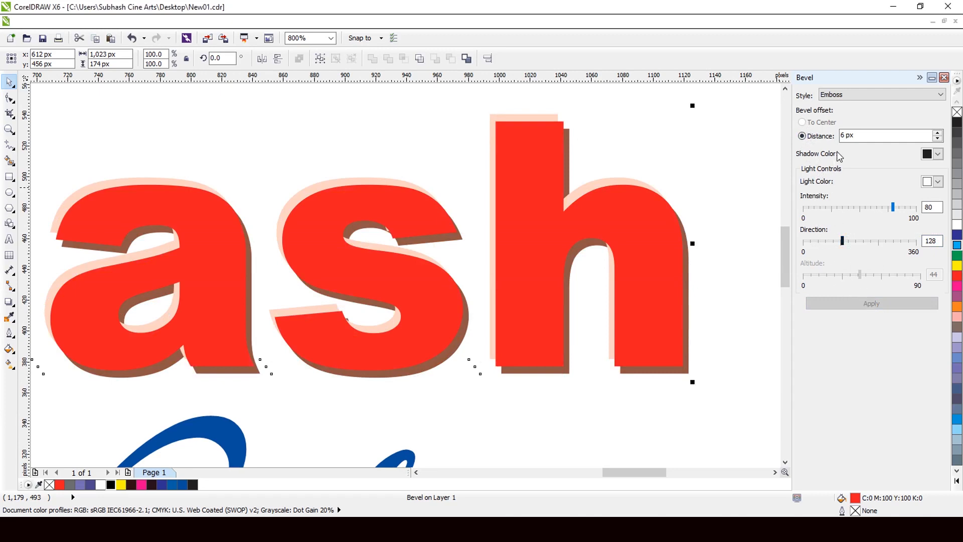
- Return the headline's bevel to the Soft edge style and apply it with altitude 57
{"action": "left_click", "coordinate": [856, 95]}
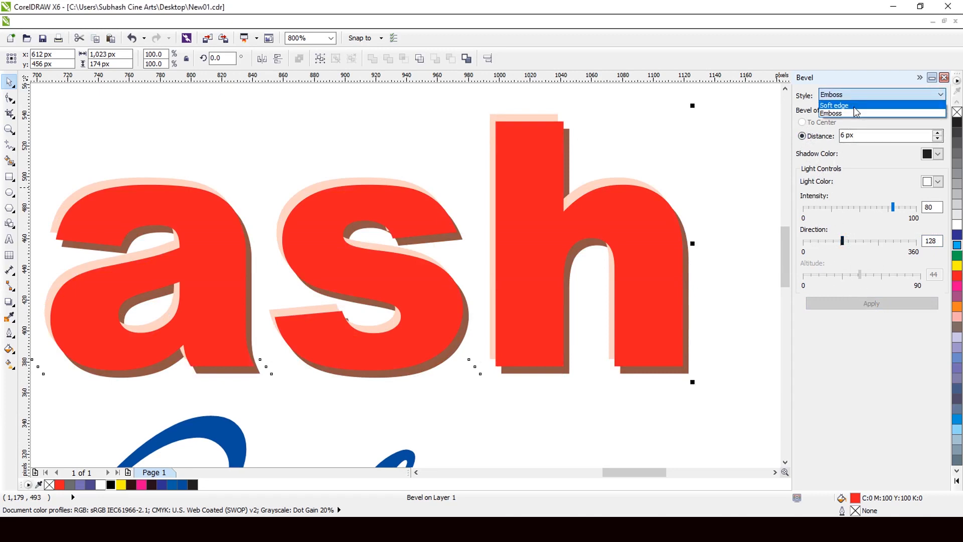
{"action": "left_click", "coordinate": [855, 106]}
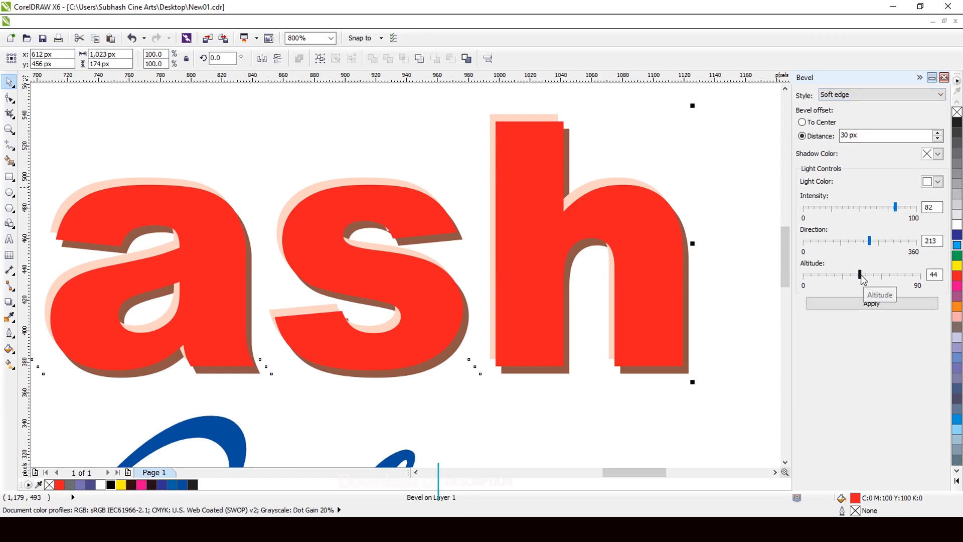
{"action": "left_click_drag", "start_coordinate": [861, 276], "coordinate": [878, 279]}
{"action": "left_click", "coordinate": [872, 303]}
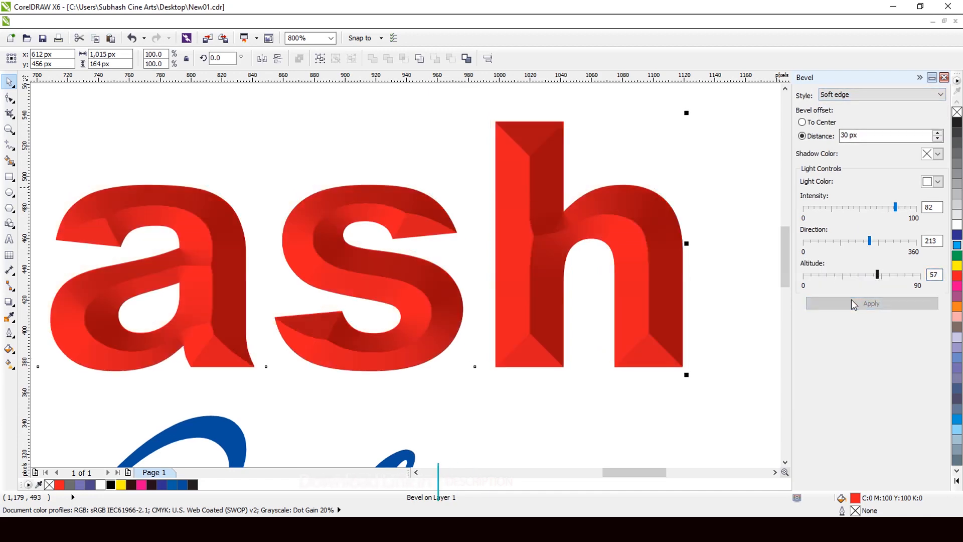
{"action": "scroll", "coordinate": [577, 218], "scroll_direction": "up", "scroll_amount": 1}
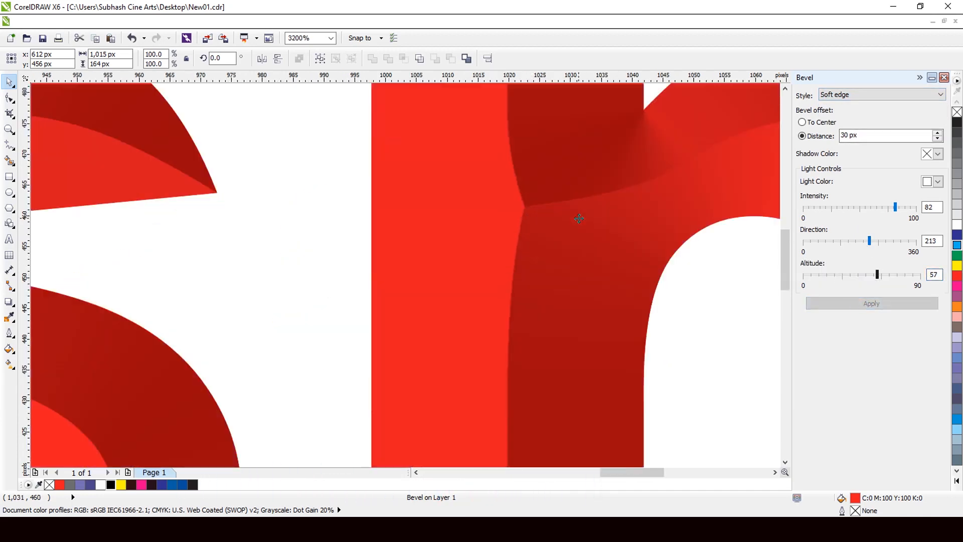
{"action": "scroll", "coordinate": [578, 218], "scroll_direction": "down", "scroll_amount": 3}
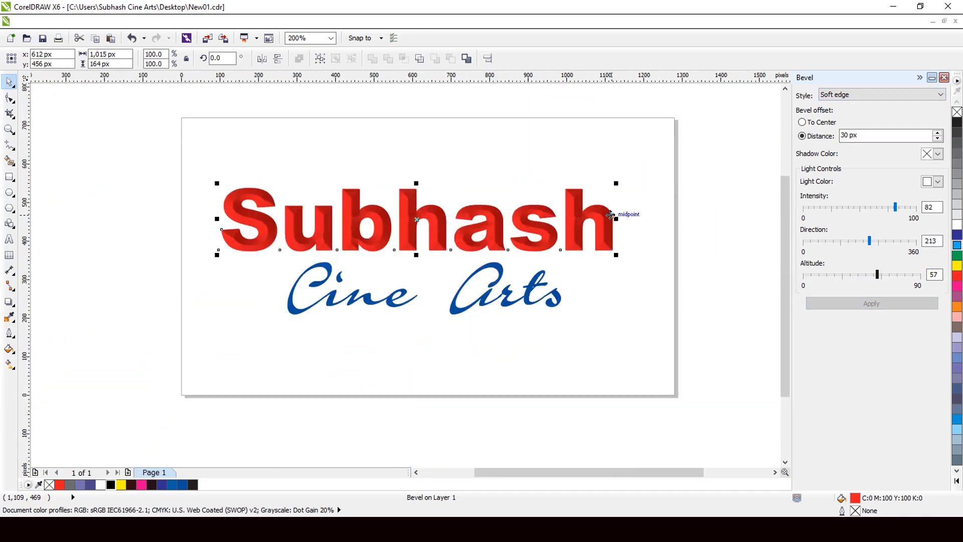
- Collapse the Bevel docker and inspect the bevelled headline up close
{"action": "left_click", "coordinate": [920, 77]}
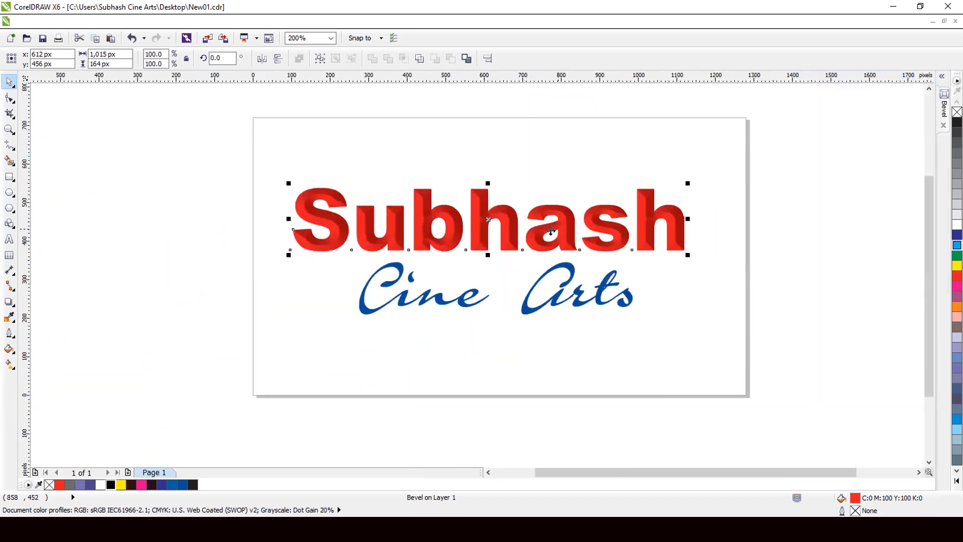
{"action": "scroll", "coordinate": [496, 232], "scroll_direction": "up", "scroll_amount": 1}
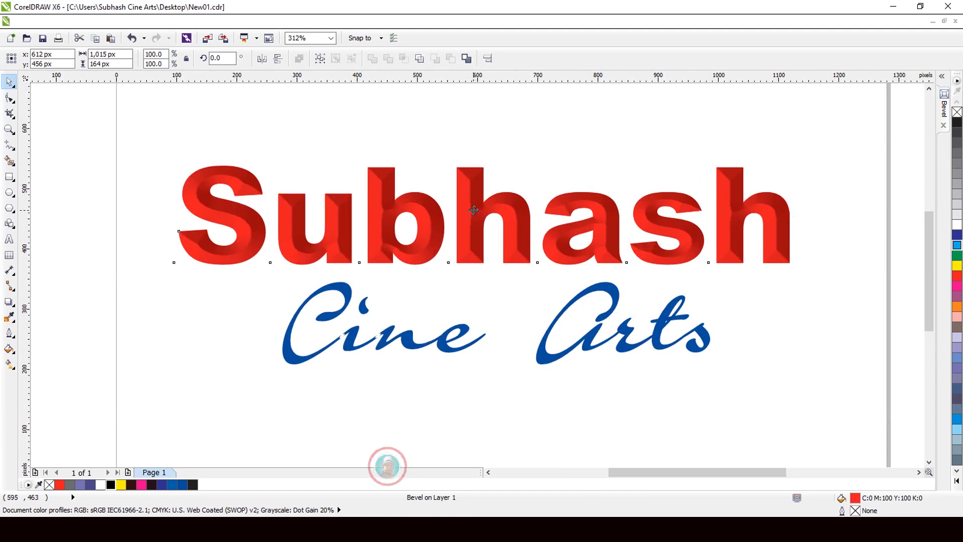
{"action": "scroll", "coordinate": [473, 209], "scroll_direction": "up", "scroll_amount": 1}
{"action": "scroll", "coordinate": [426, 245], "scroll_direction": "down", "scroll_amount": 1}
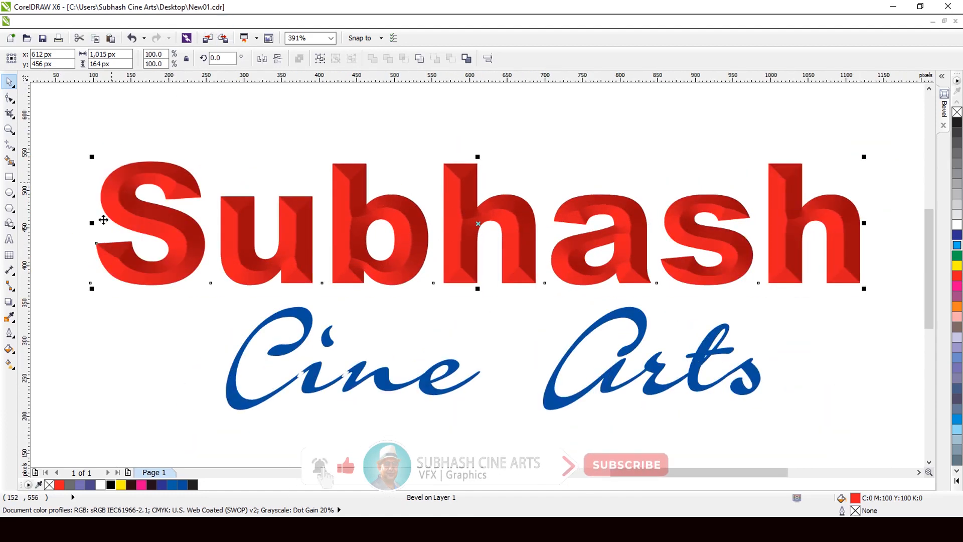
- Clear the bevel effect from the "Subhash" headline
{"action": "left_click", "coordinate": [11, 302]}
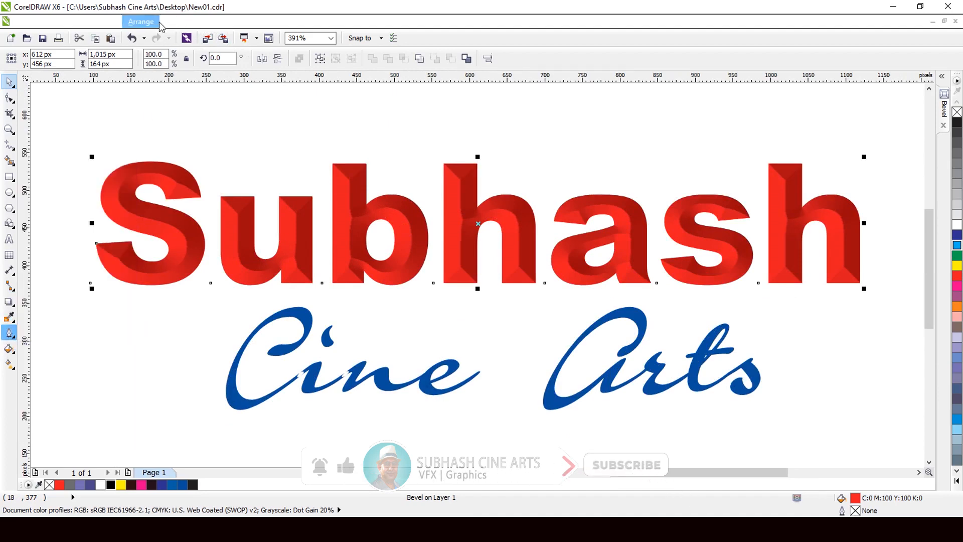
{"action": "left_click", "coordinate": [177, 22]}
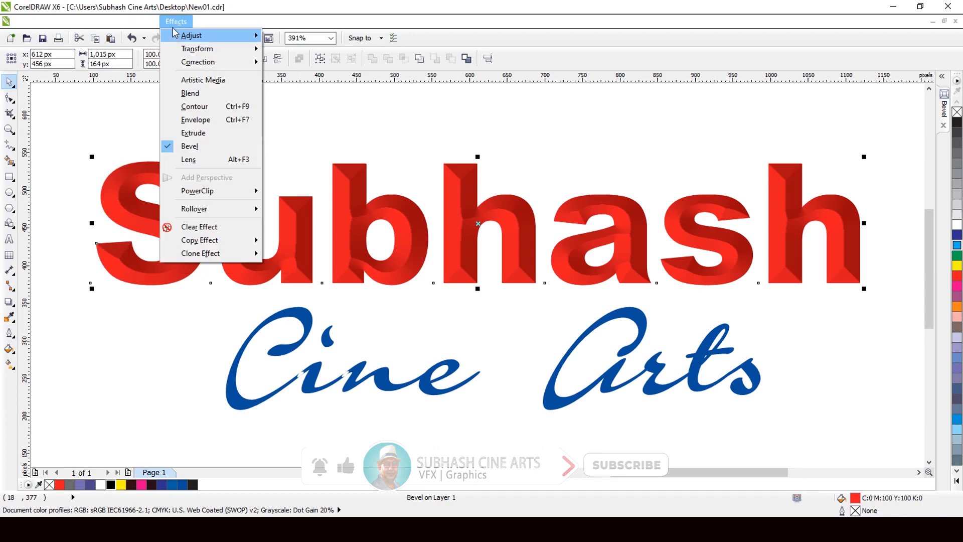
{"action": "left_click", "coordinate": [201, 228]}
{"action": "scroll", "coordinate": [464, 217], "scroll_direction": "down", "scroll_amount": 1}
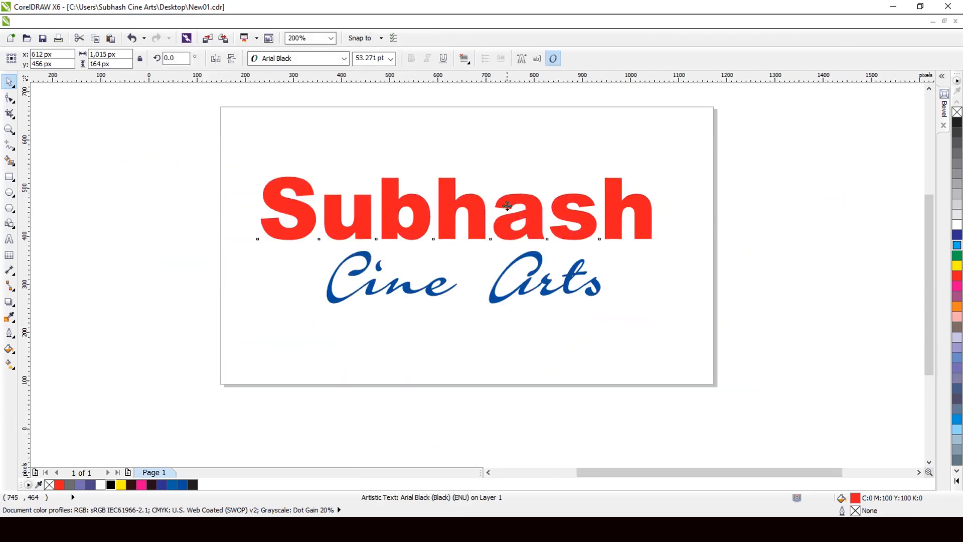
{"action": "scroll", "coordinate": [462, 217], "scroll_direction": "up", "scroll_amount": 2}
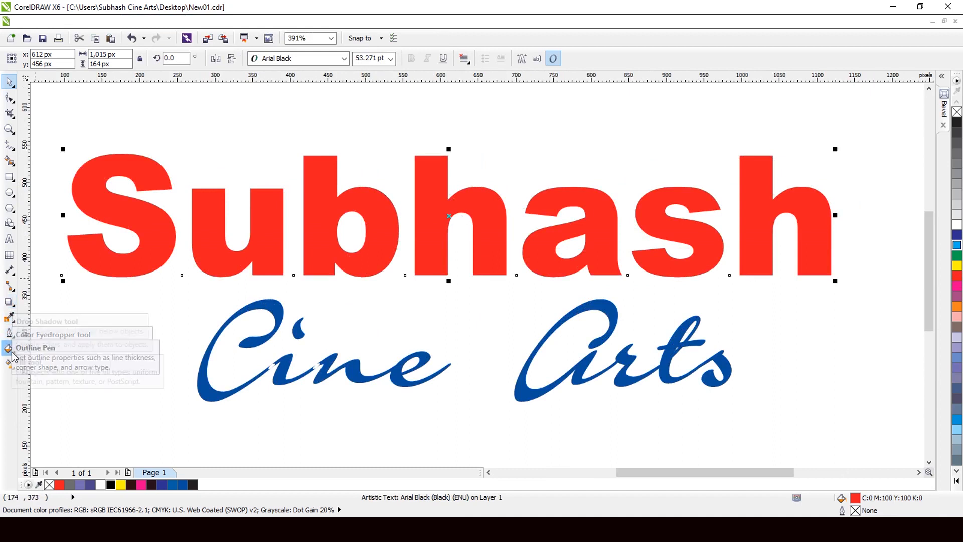
- Recolor the "Subhash" headline magenta and start a linear fountain fill for it at a 90° angle
{"action": "left_click", "coordinate": [958, 286]}
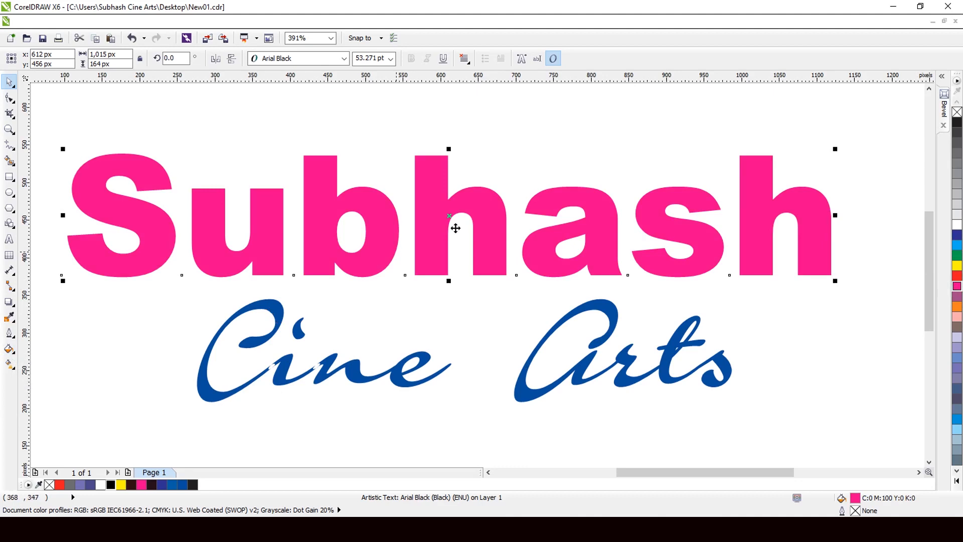
{"action": "left_click", "coordinate": [8, 349]}
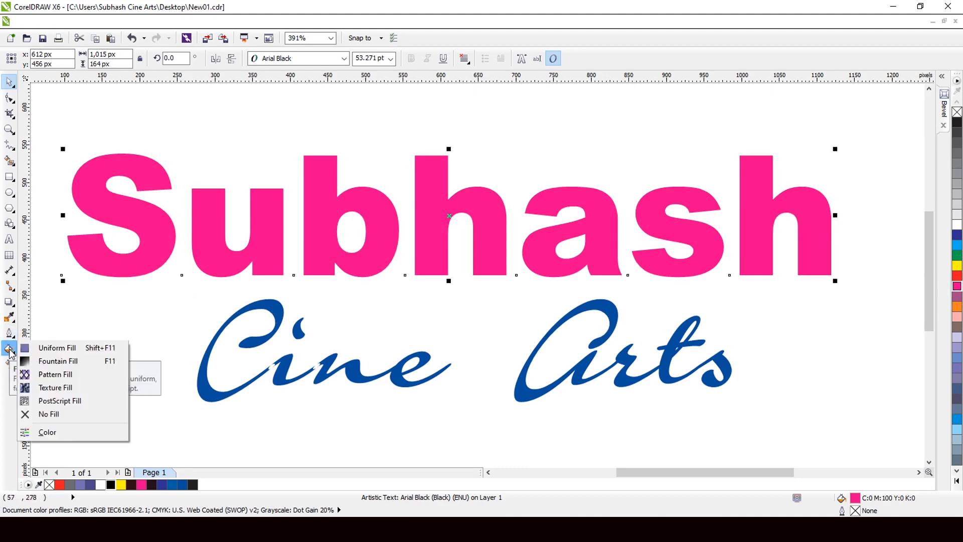
{"action": "left_click", "coordinate": [60, 361]}
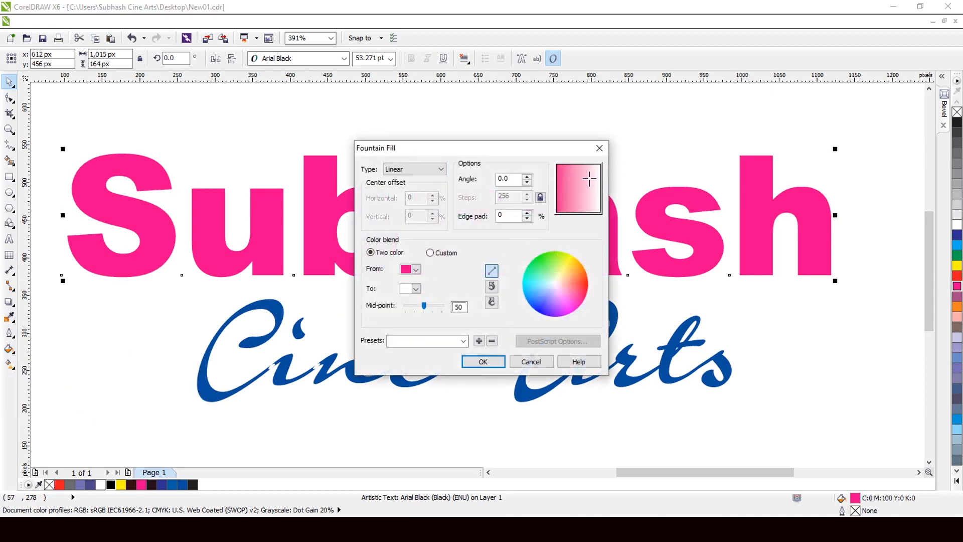
{"action": "left_click_drag", "start_coordinate": [504, 180], "coordinate": [474, 202]}
{"action": "type", "text": "90"}
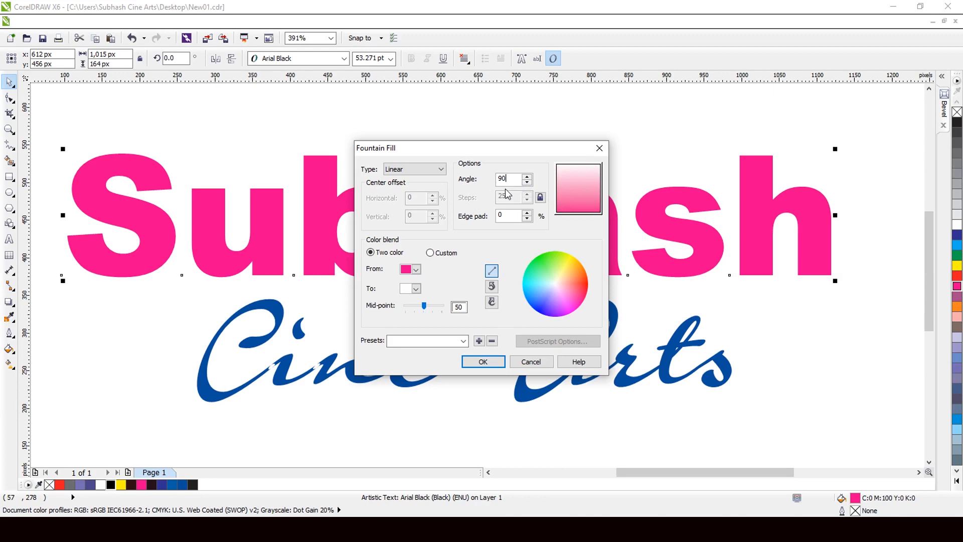
- Make the fountain fill a custom blend from a dark C64 M80 Y59 K78 start color to a magenta end color
{"action": "left_click", "coordinate": [431, 253]}
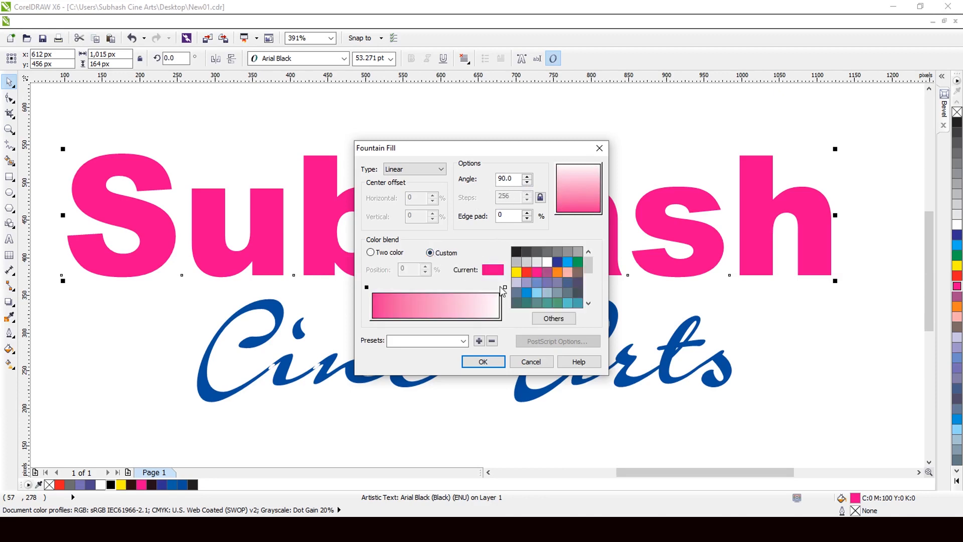
{"action": "left_click", "coordinate": [505, 288]}
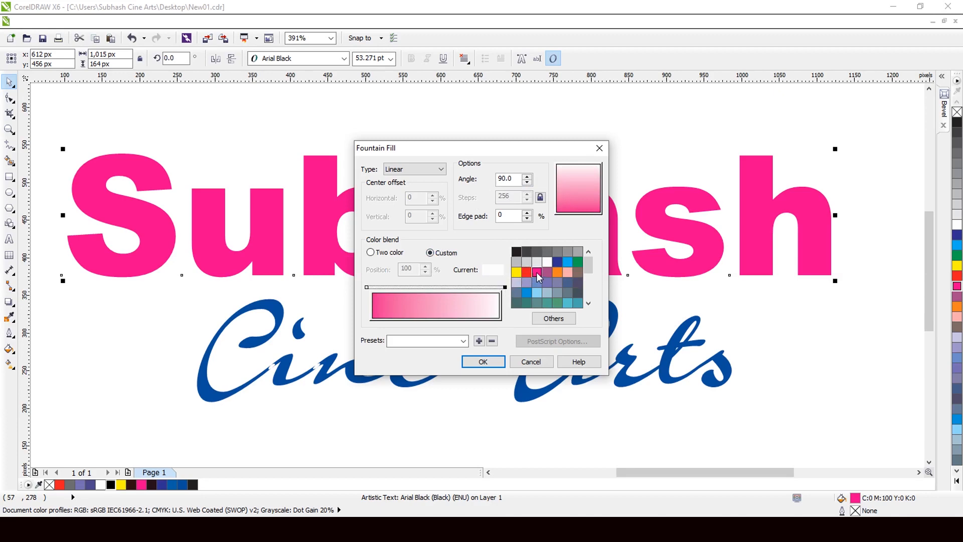
{"action": "left_click", "coordinate": [537, 272]}
{"action": "left_click", "coordinate": [367, 288]}
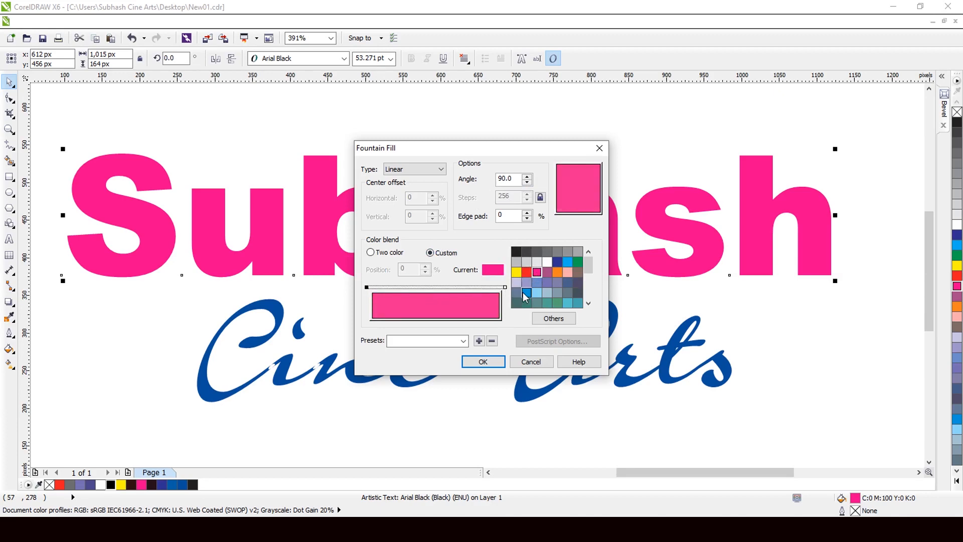
{"action": "left_click", "coordinate": [548, 320]}
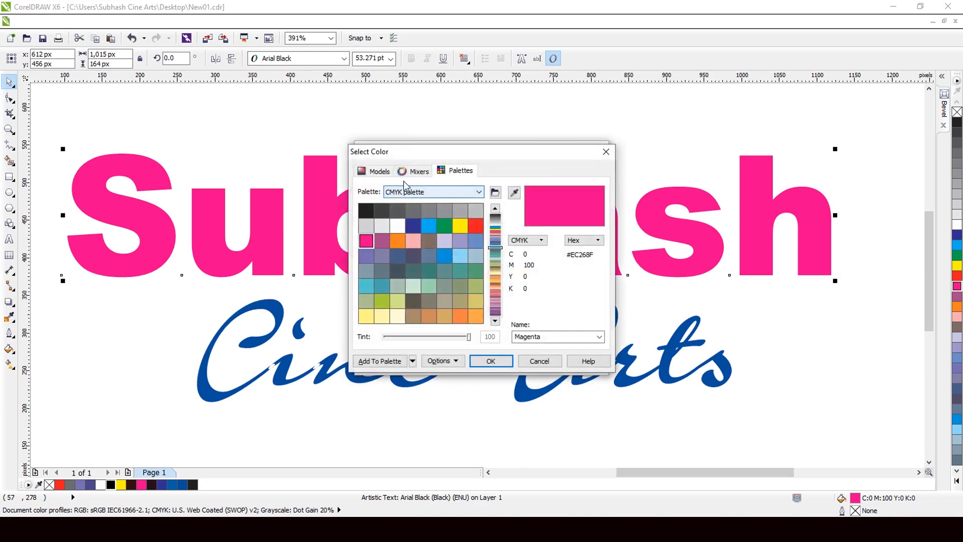
{"action": "left_click", "coordinate": [380, 172]}
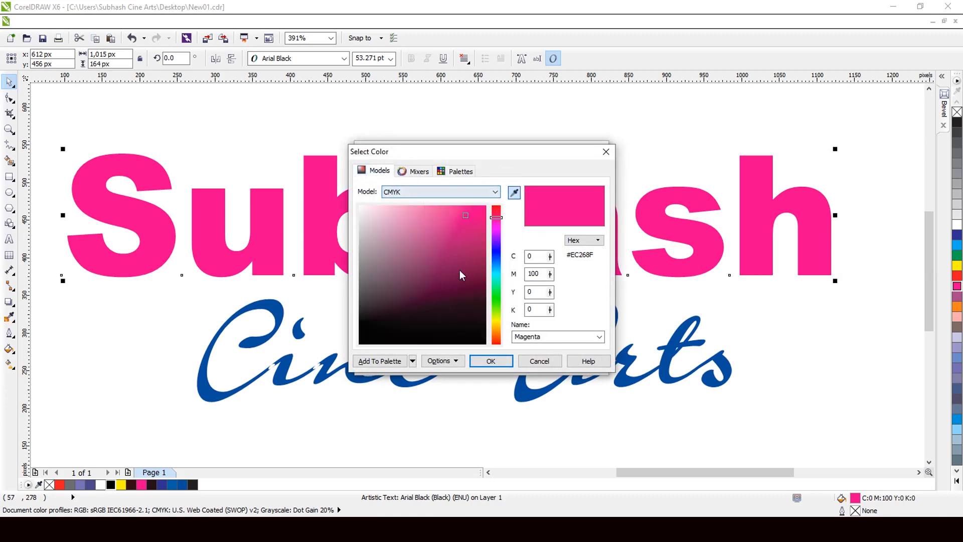
{"action": "left_click", "coordinate": [460, 307]}
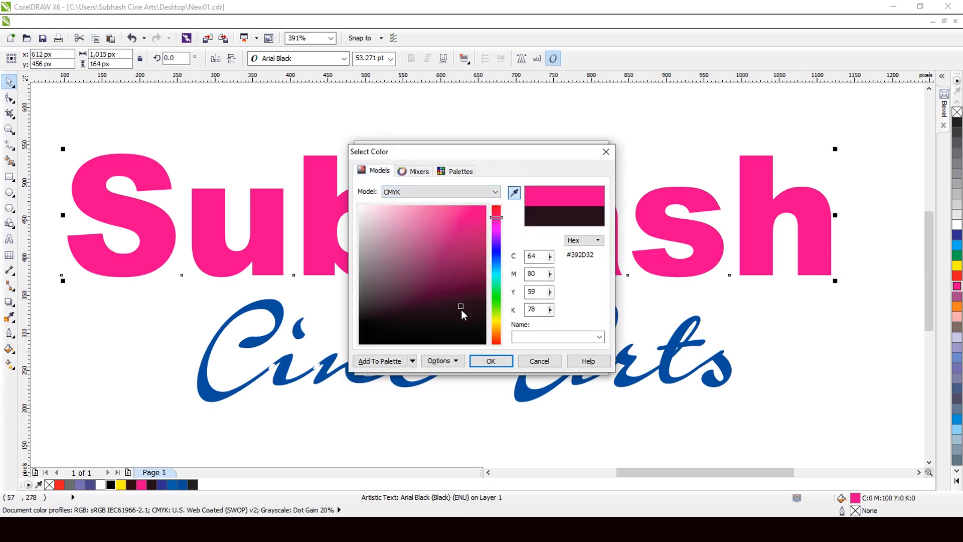
{"action": "left_click", "coordinate": [492, 361]}
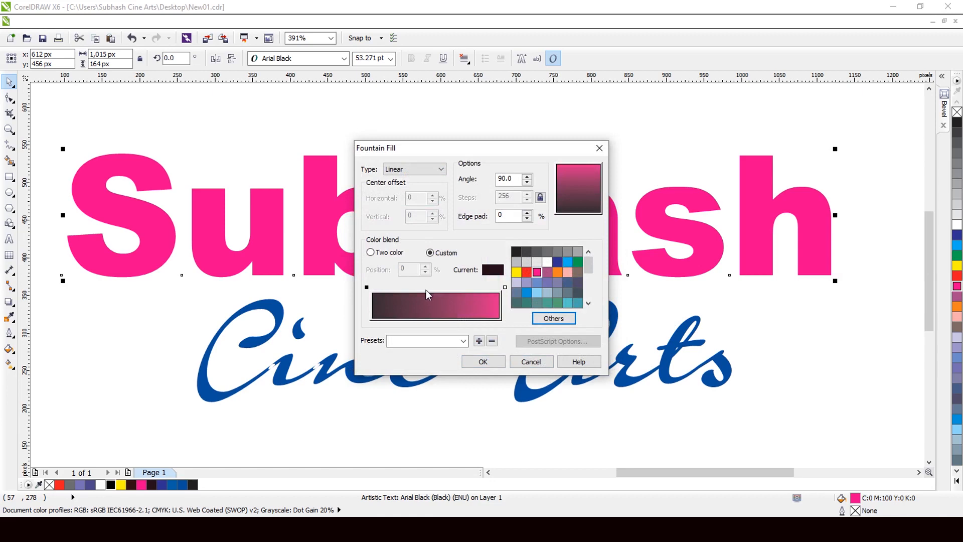
- Add a magenta color stop at position 56% of the blend and apply the gradient to the headline
{"action": "left_click", "coordinate": [443, 287]}
{"action": "double_click", "coordinate": [444, 287]}
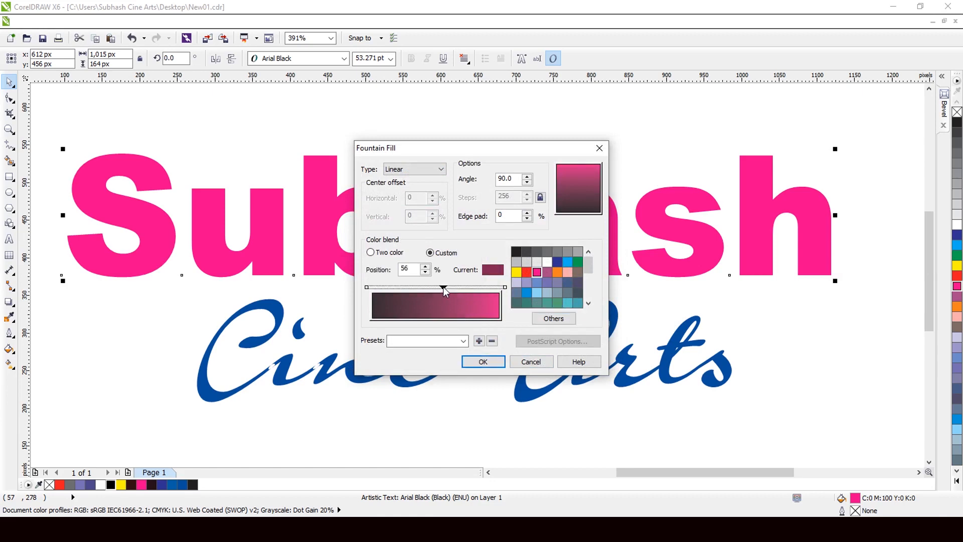
{"action": "left_click", "coordinate": [537, 272]}
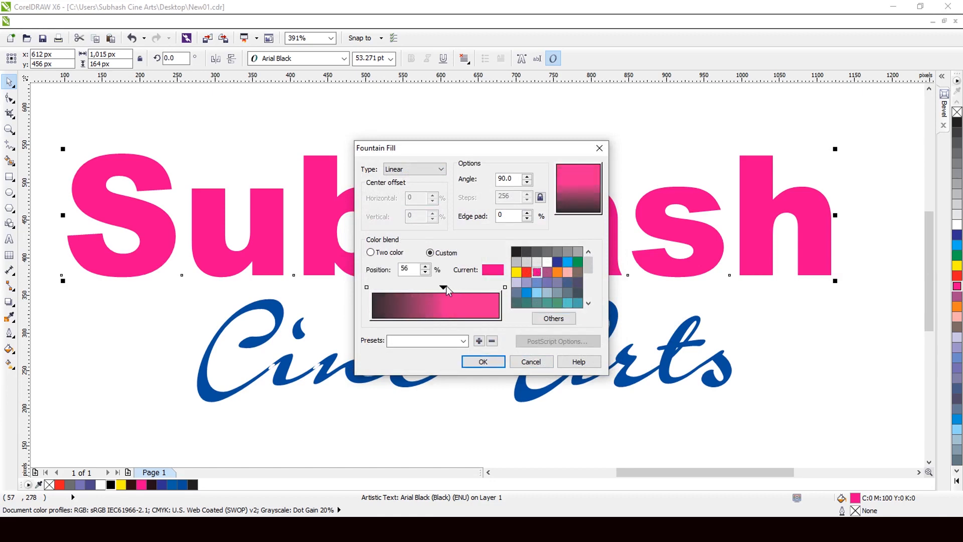
{"action": "left_click", "coordinate": [482, 362]}
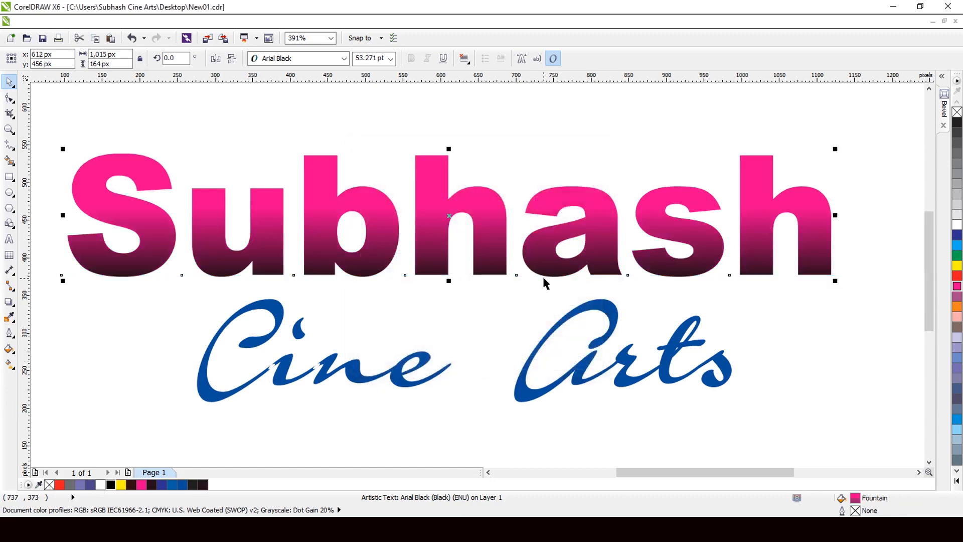
- Export only the selected headline to the Desktop as the PNG file New01, 20 inches wide
{"action": "key", "text": "ctrl+e"}
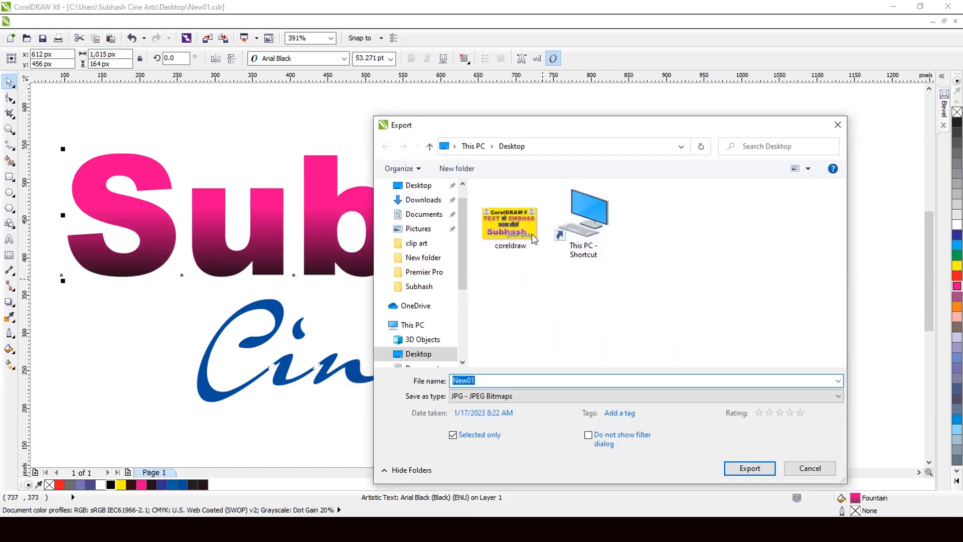
{"action": "left_click", "coordinate": [500, 399]}
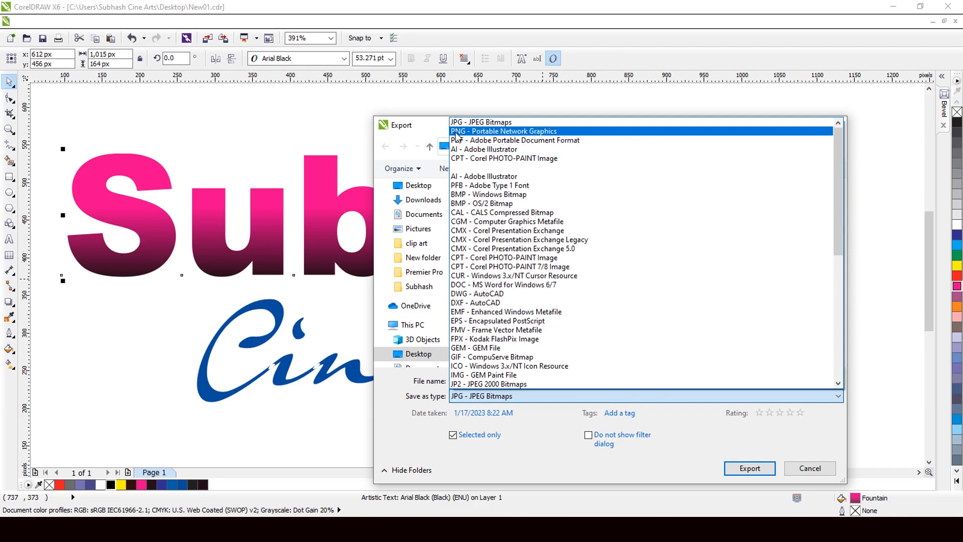
{"action": "left_click", "coordinate": [530, 131]}
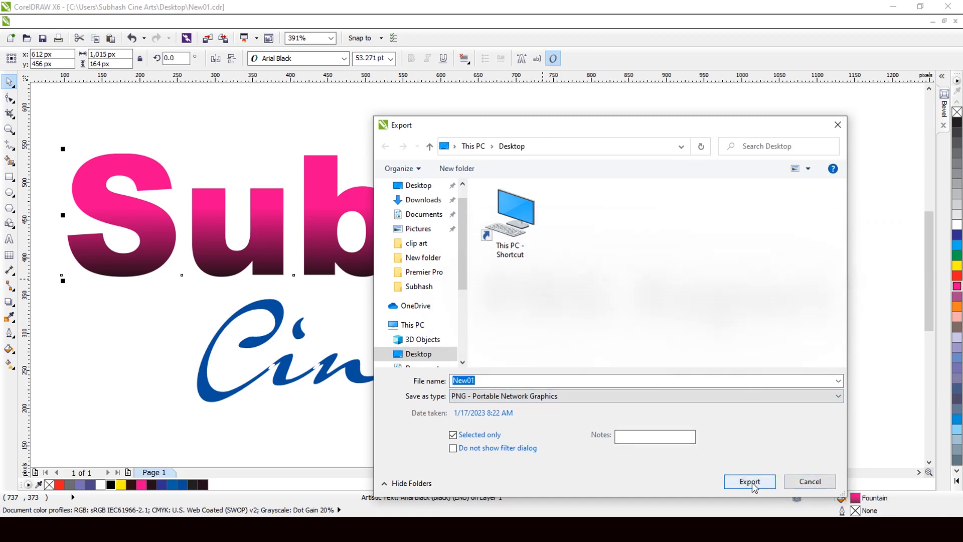
{"action": "key", "text": "Return"}
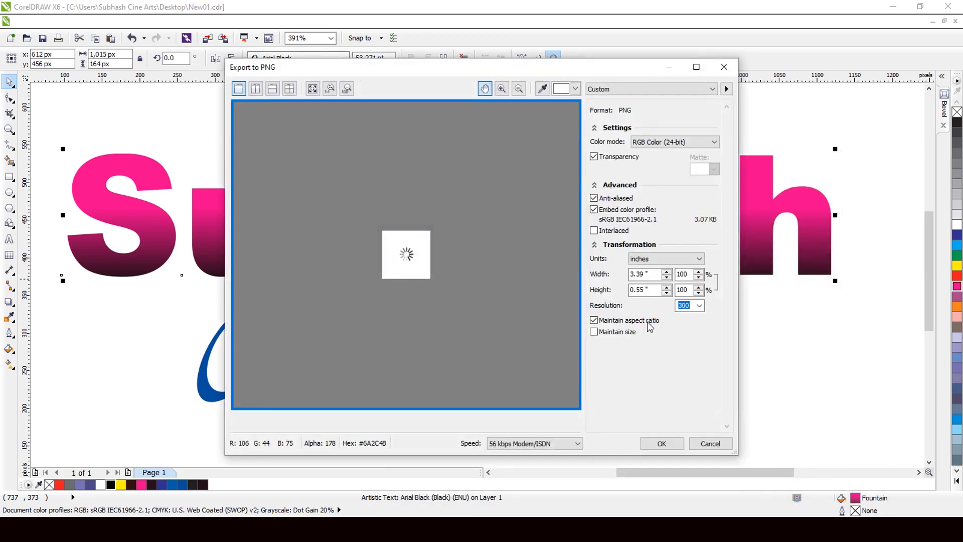
{"action": "left_click", "coordinate": [644, 274]}
{"action": "type", "text": "20"}
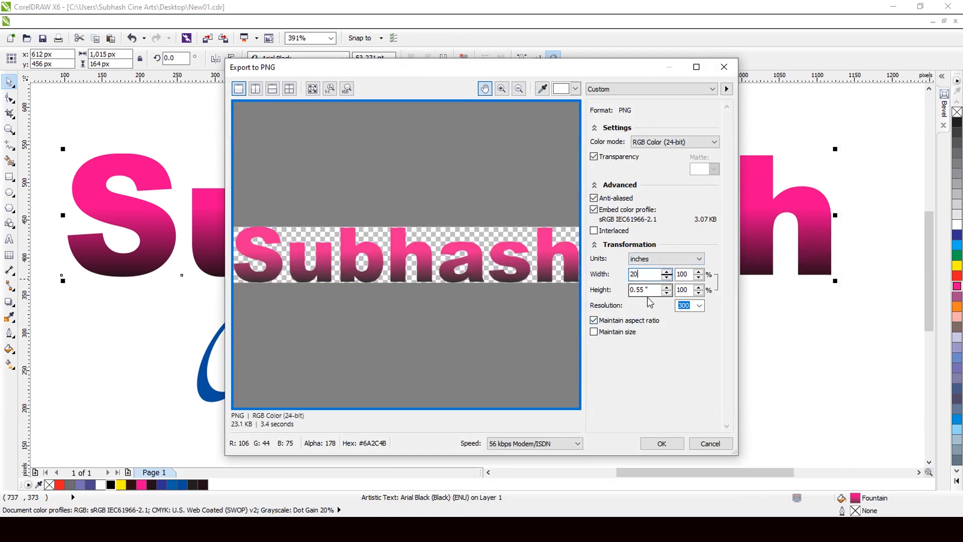
{"action": "left_click", "coordinate": [642, 290]}
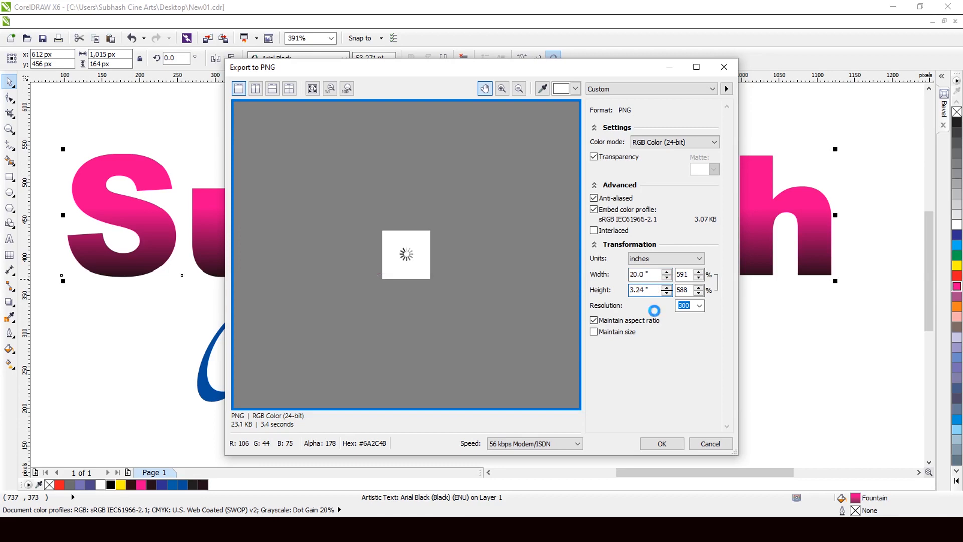
{"action": "left_click", "coordinate": [662, 443]}
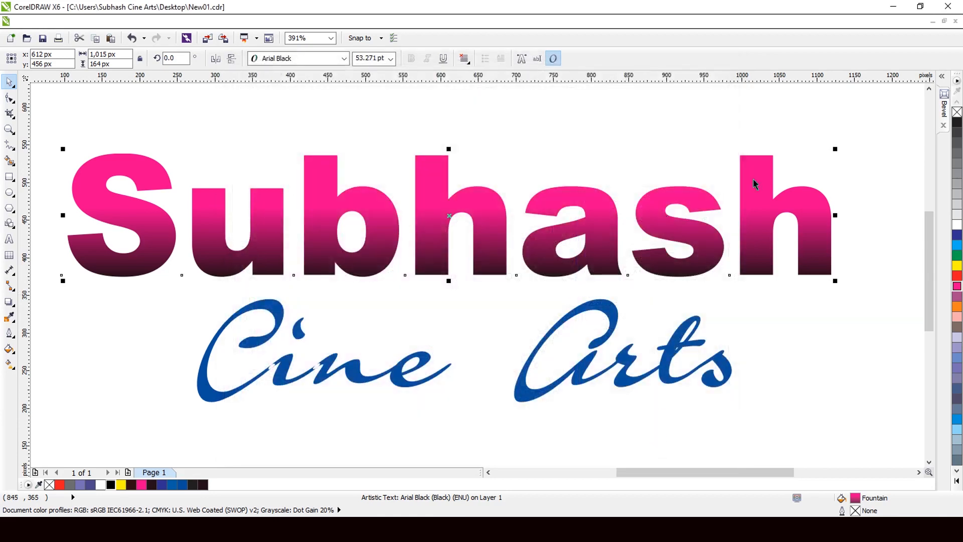
- Switch to Photoshop and open the exported New01.png from the desktop there
{"action": "left_click", "coordinate": [893, 7]}
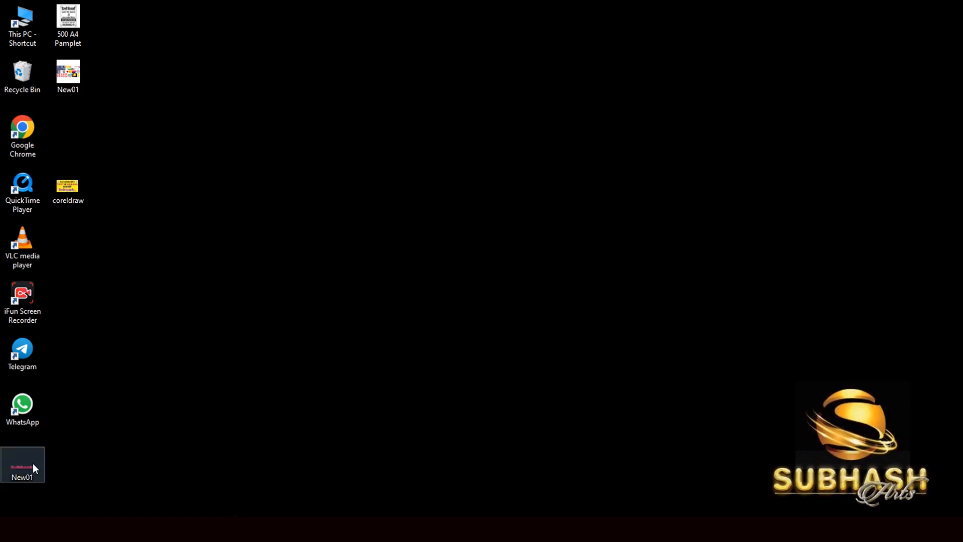
{"action": "left_click_drag", "start_coordinate": [25, 466], "coordinate": [470, 353]}
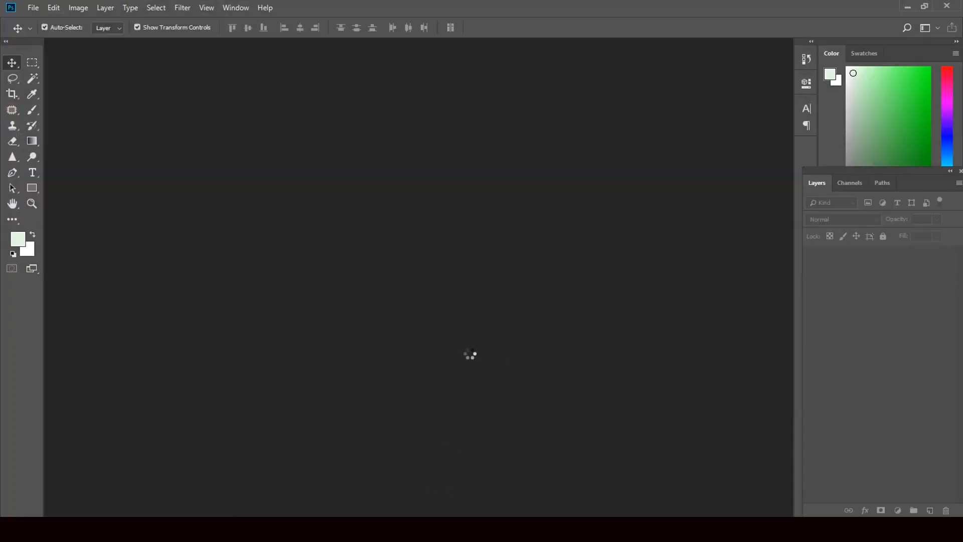
{"action": "key", "text": "ctrl+plus"}
{"action": "key", "text": "ctrl+plus"}
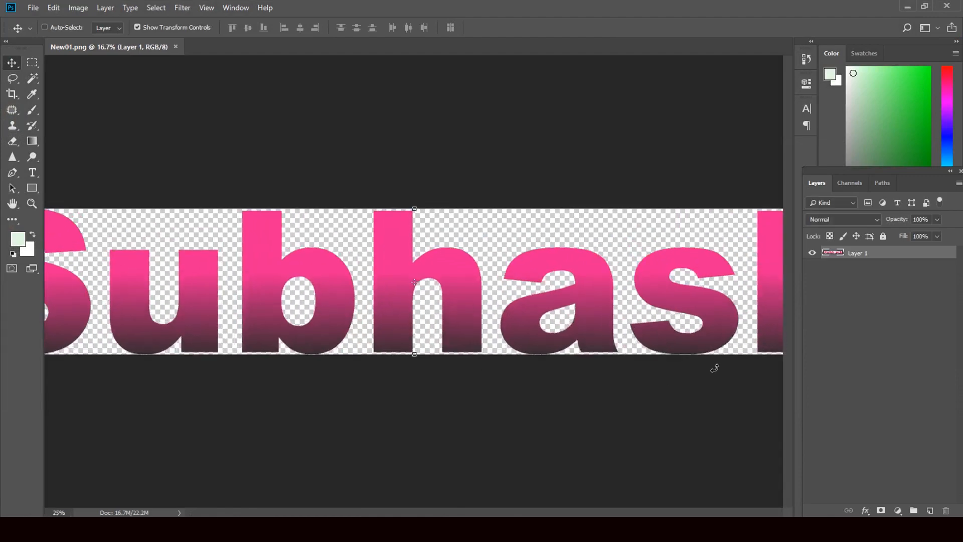
{"action": "key", "text": "ctrl+plus"}
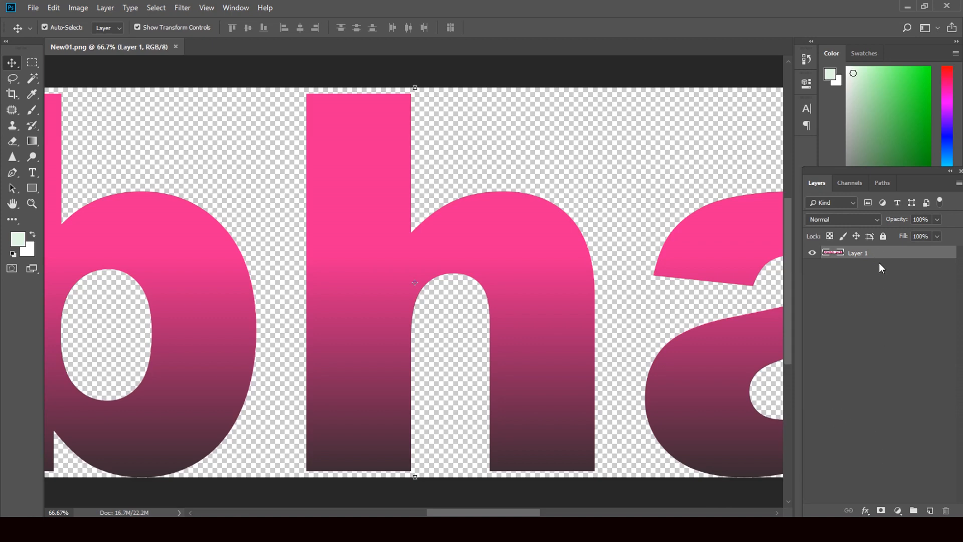
{"action": "left_click", "coordinate": [864, 328]}
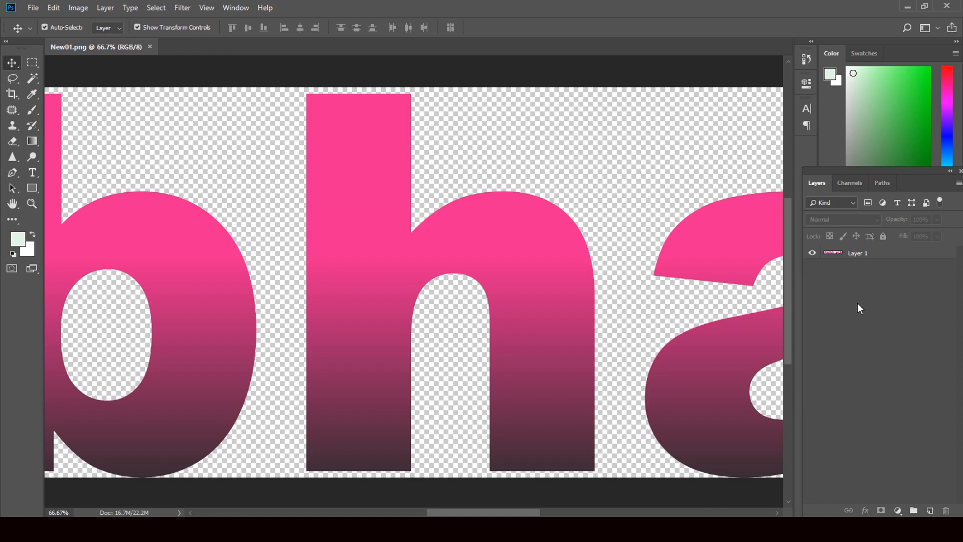
{"action": "left_click", "coordinate": [856, 253]}
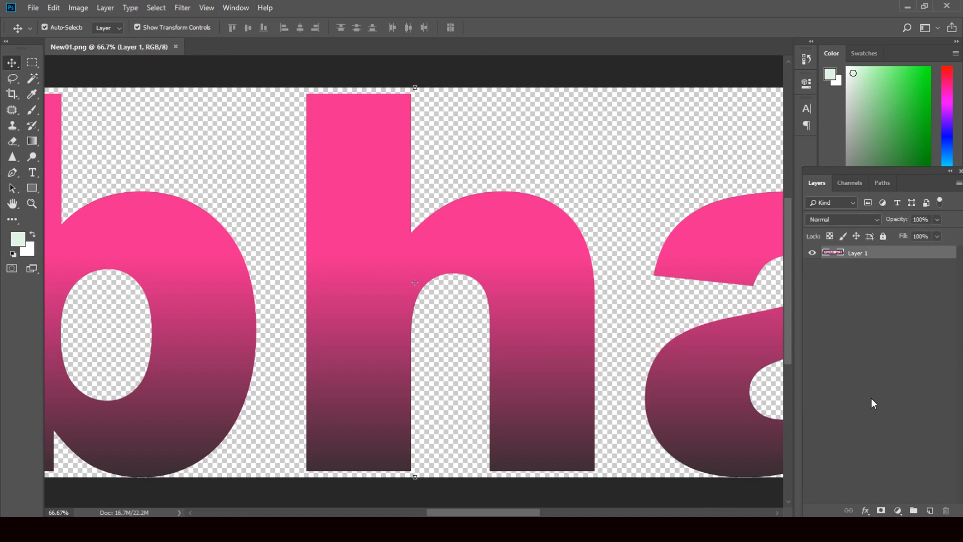
{"action": "left_click", "coordinate": [853, 459]}
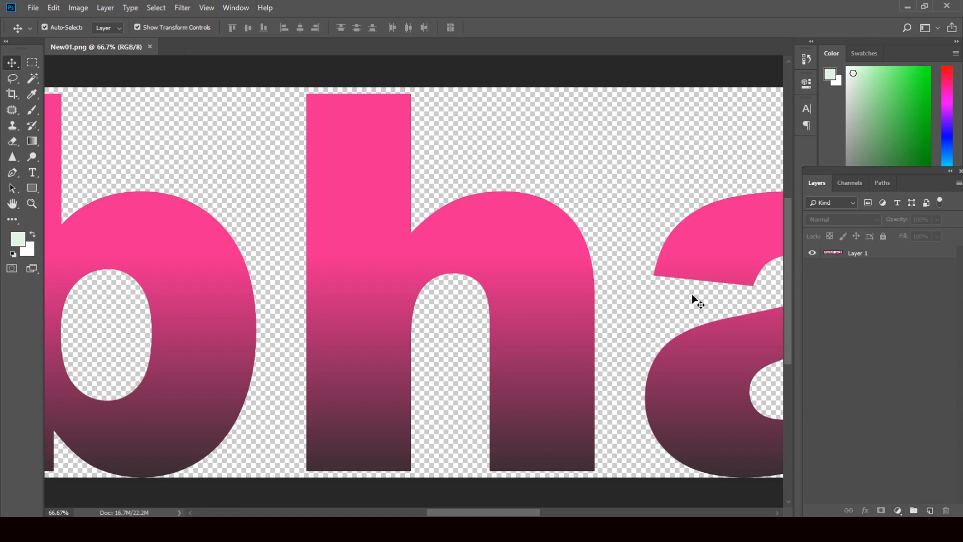
- Add a Bevel & Emboss effect to Layer 1 with 3 px soften and the Chisel Hard technique
{"action": "left_click", "coordinate": [684, 274]}
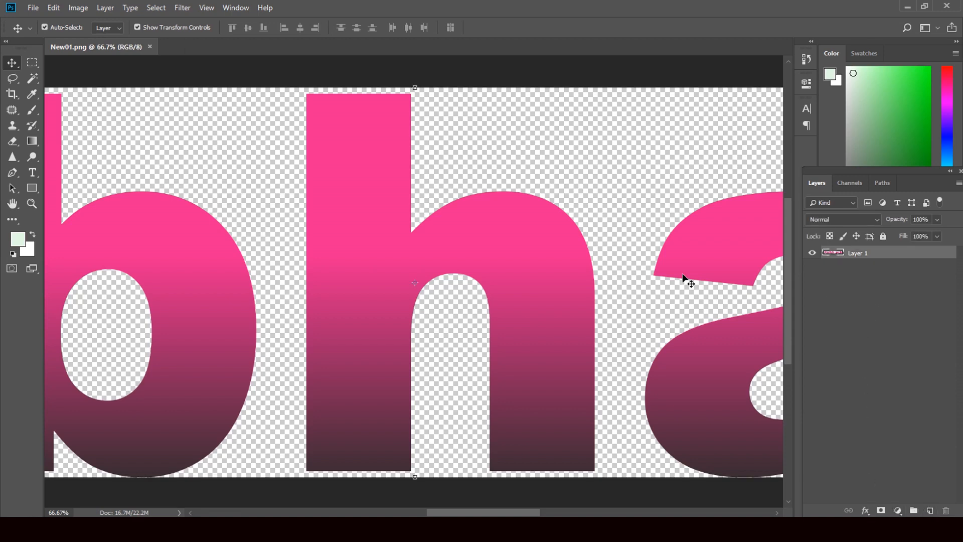
{"action": "left_click", "coordinate": [865, 510]}
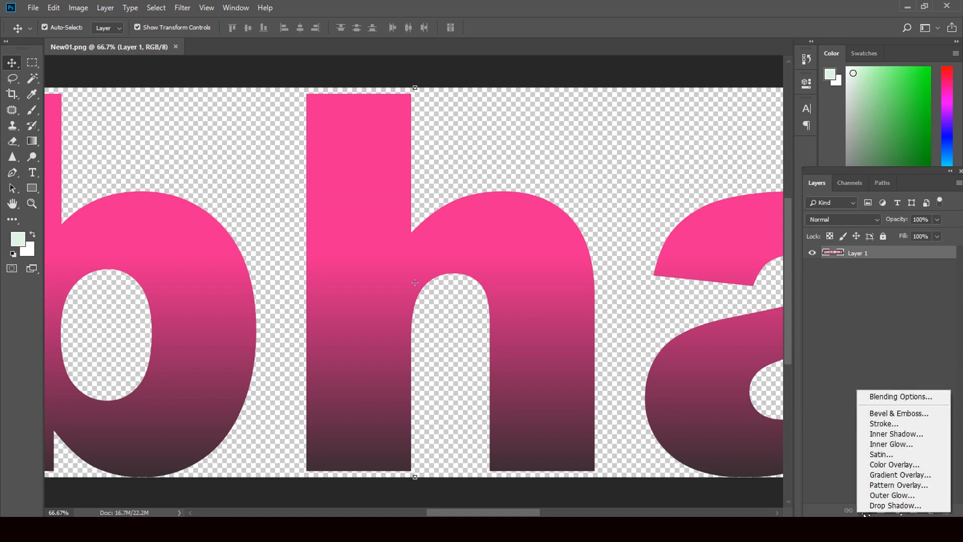
{"action": "left_click", "coordinate": [896, 417]}
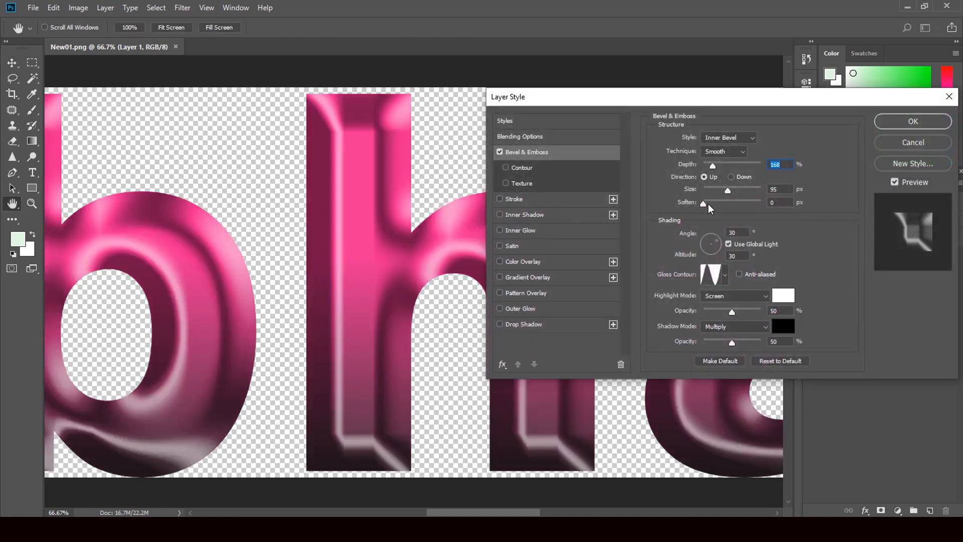
{"action": "left_click_drag", "start_coordinate": [704, 204], "coordinate": [716, 203]}
{"action": "left_click", "coordinate": [728, 152]}
{"action": "left_click", "coordinate": [729, 172]}
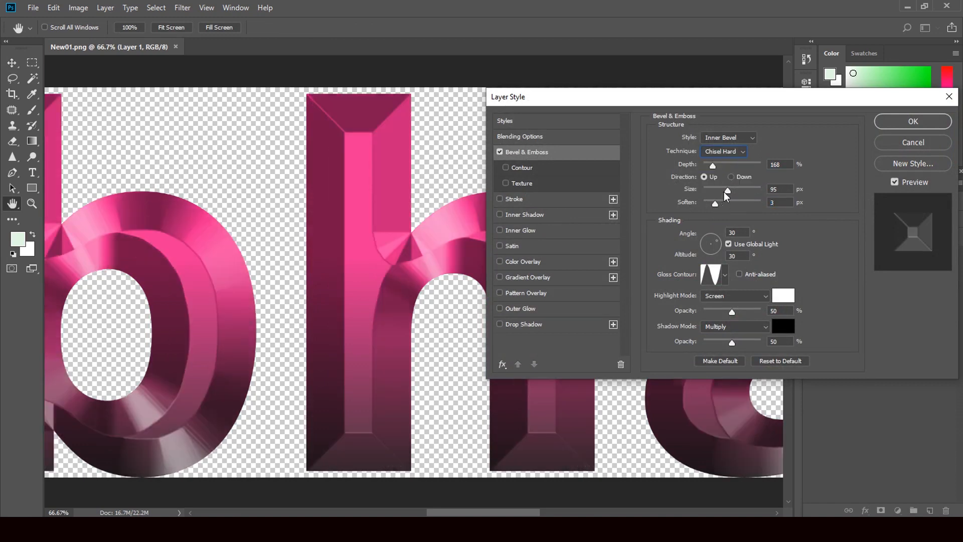
- Set the Bevel & Emboss size to 70 px
{"action": "mouse_move", "coordinate": [726, 194]}
{"action": "left_mouse_down"}
{"action": "mouse_move", "coordinate": [714, 195]}
{"action": "mouse_move", "coordinate": [722, 191]}
{"action": "left_mouse_up"}
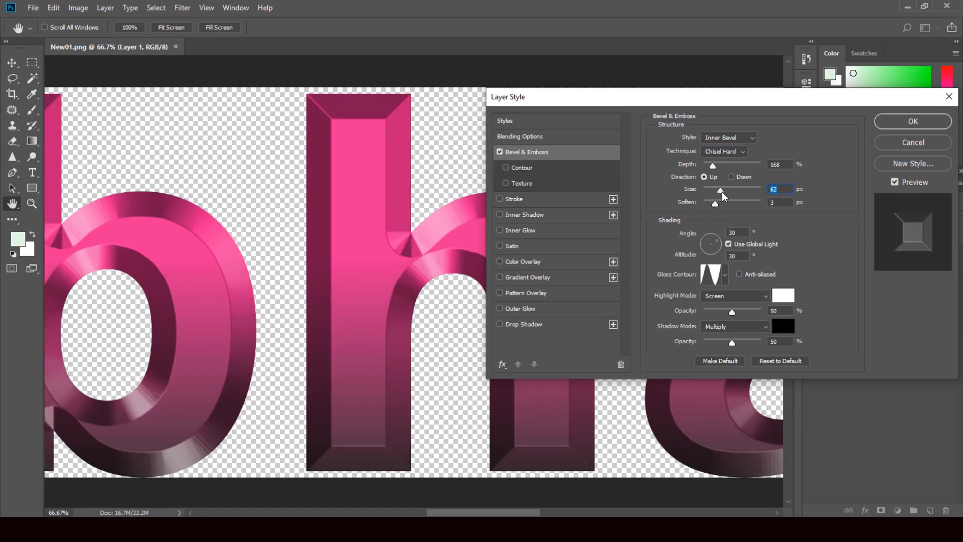
{"action": "left_click_drag", "start_coordinate": [724, 194], "coordinate": [727, 195]}
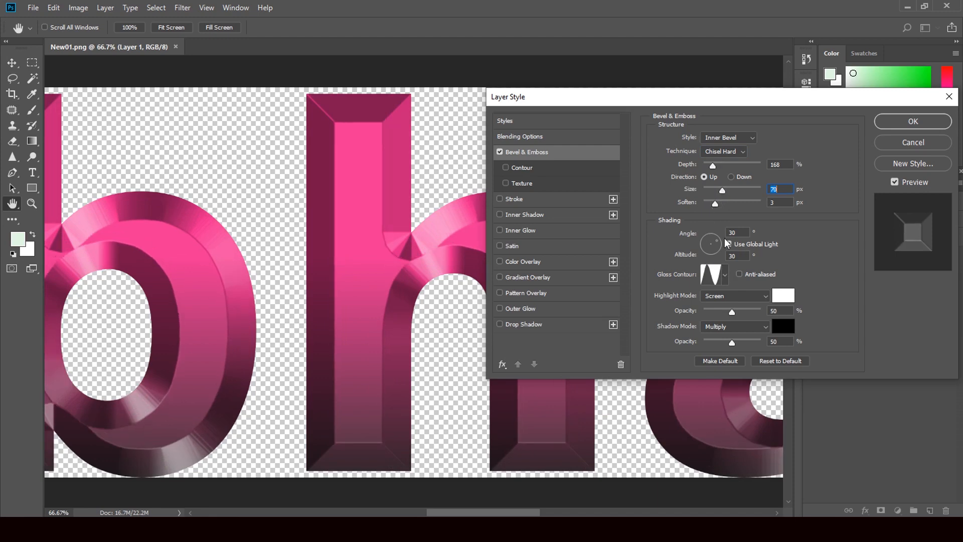
- Try several gloss contour presets on the bevel and return to the contour used before
{"action": "left_click", "coordinate": [726, 276]}
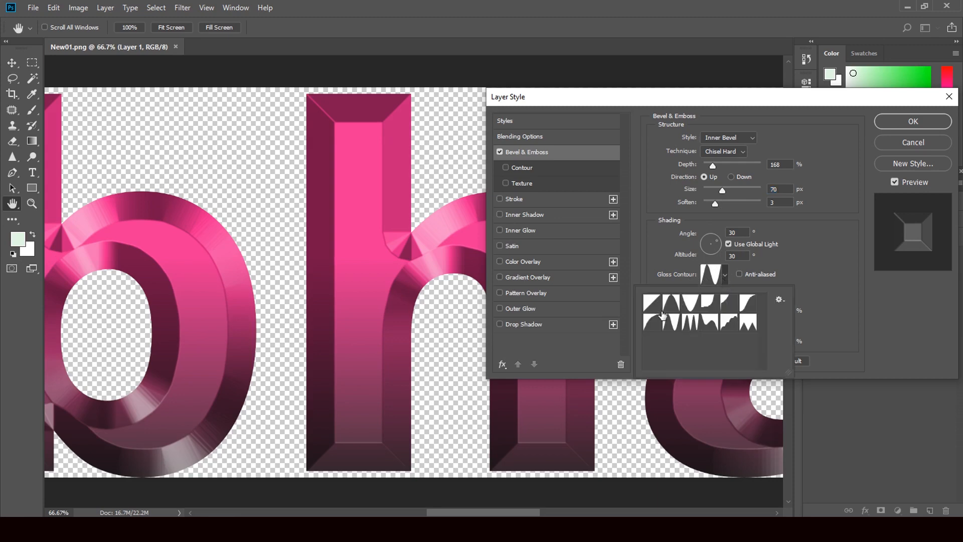
{"action": "left_click", "coordinate": [673, 306]}
{"action": "left_click", "coordinate": [656, 310]}
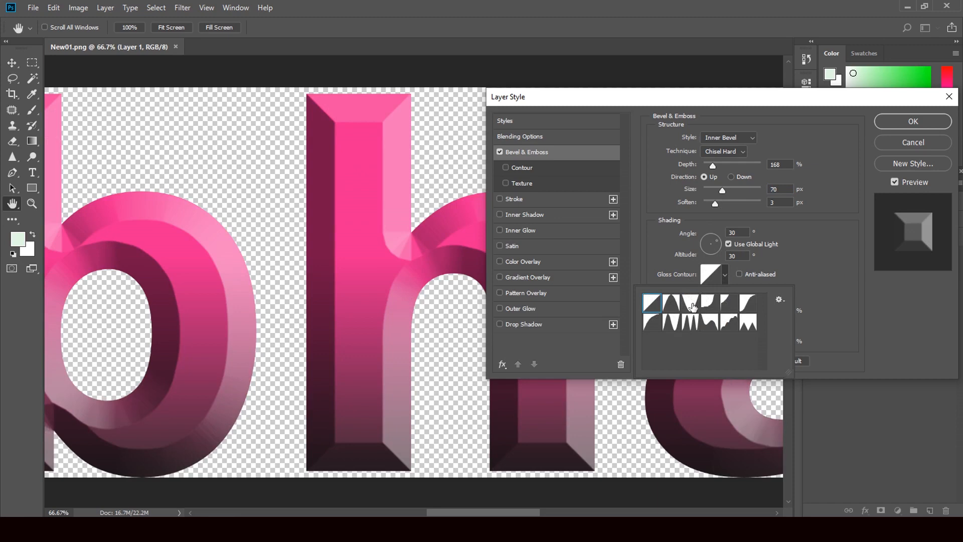
{"action": "left_click", "coordinate": [692, 305]}
{"action": "left_click", "coordinate": [710, 307]}
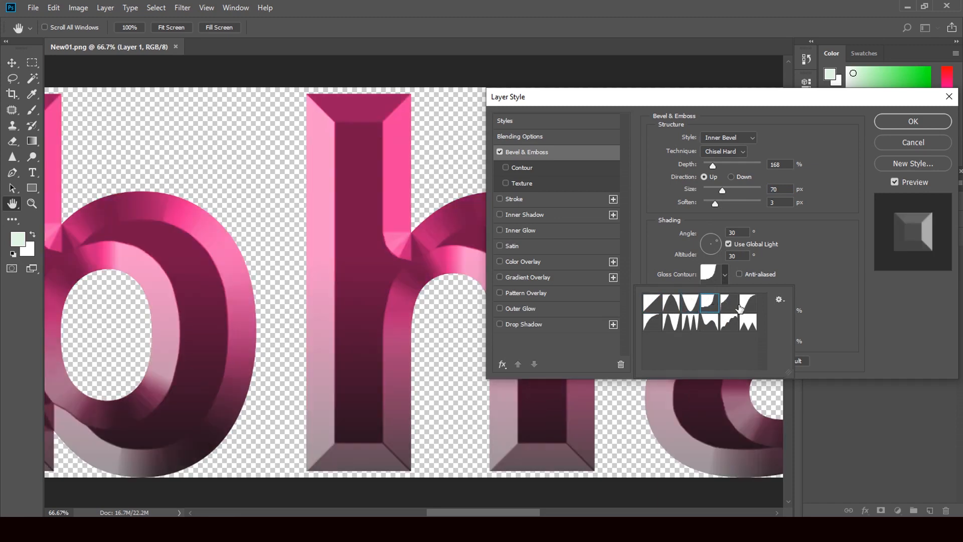
{"action": "left_click", "coordinate": [730, 308]}
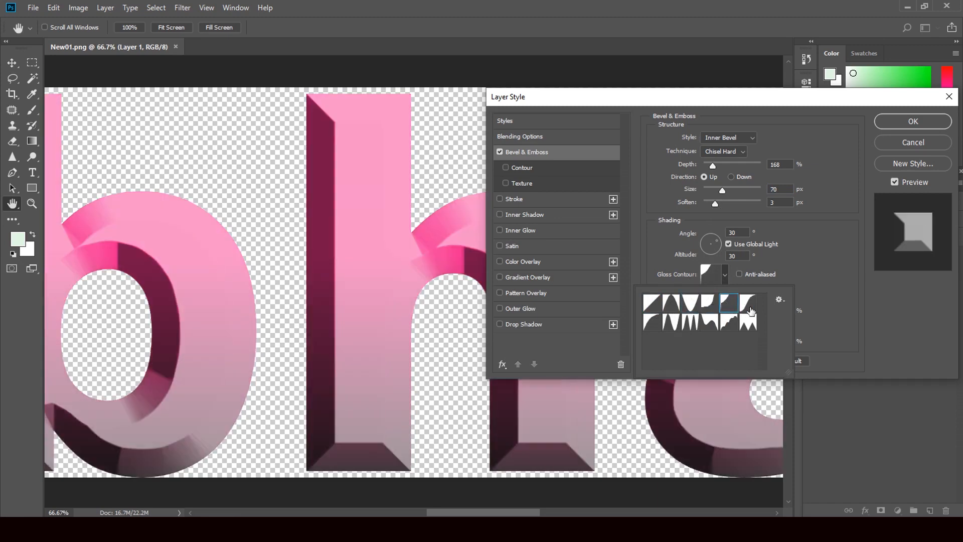
{"action": "left_click", "coordinate": [751, 312]}
{"action": "left_click", "coordinate": [664, 330]}
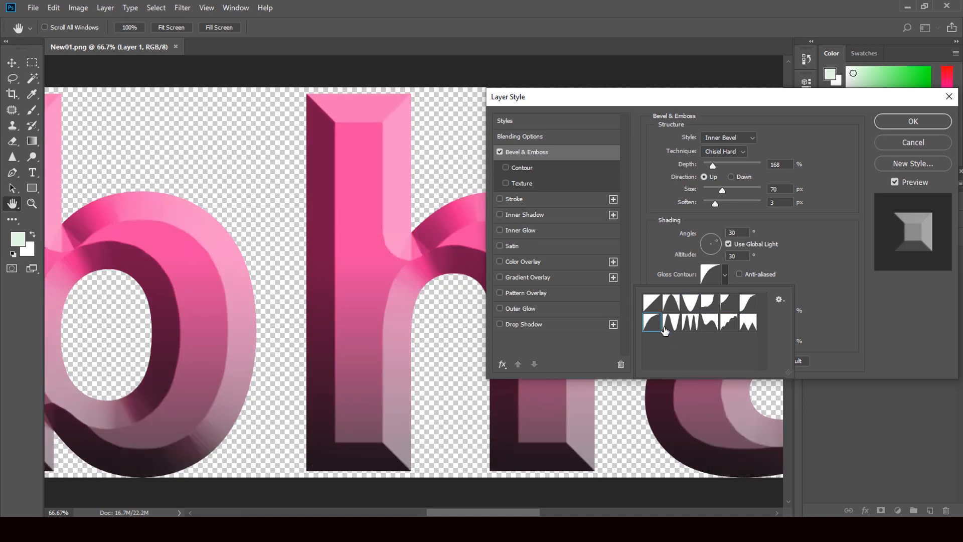
{"action": "left_click", "coordinate": [681, 327]}
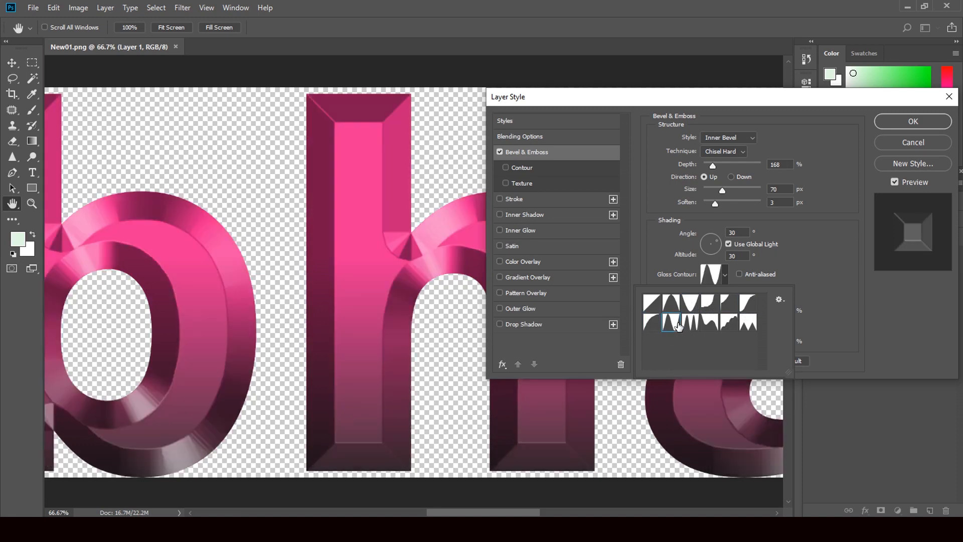
- Set the bevel's light angle to 24° and altitude to 26°, and apply the layer style
{"action": "left_click", "coordinate": [717, 247]}
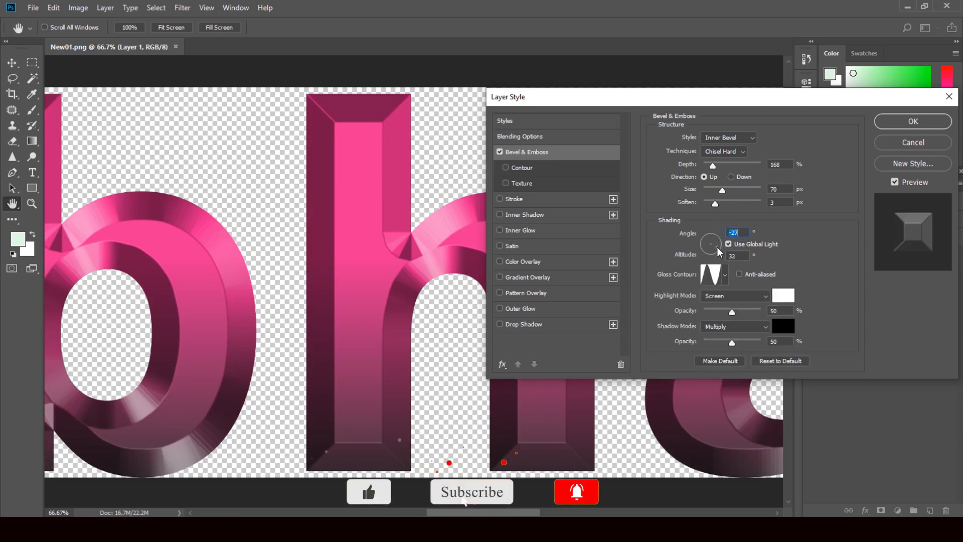
{"action": "left_click", "coordinate": [709, 239]}
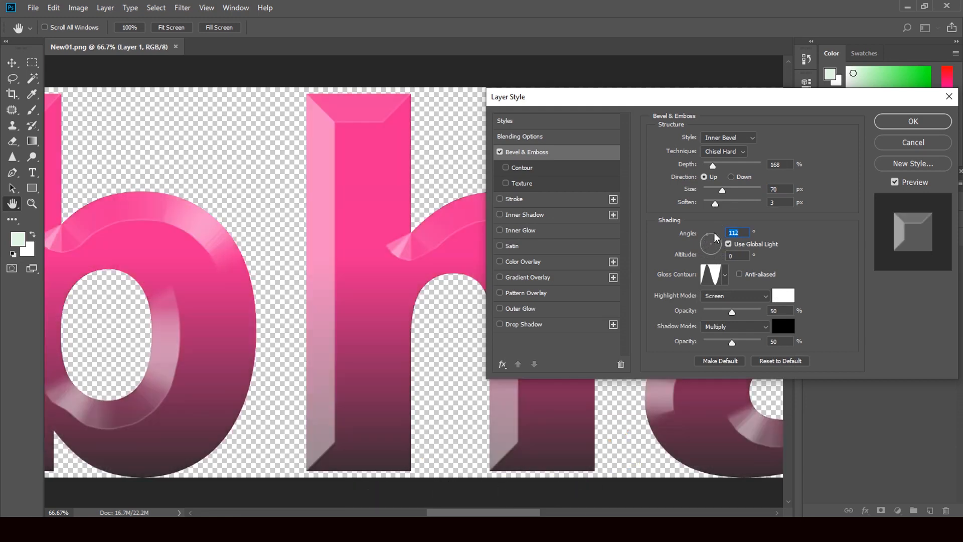
{"action": "left_click", "coordinate": [719, 241]}
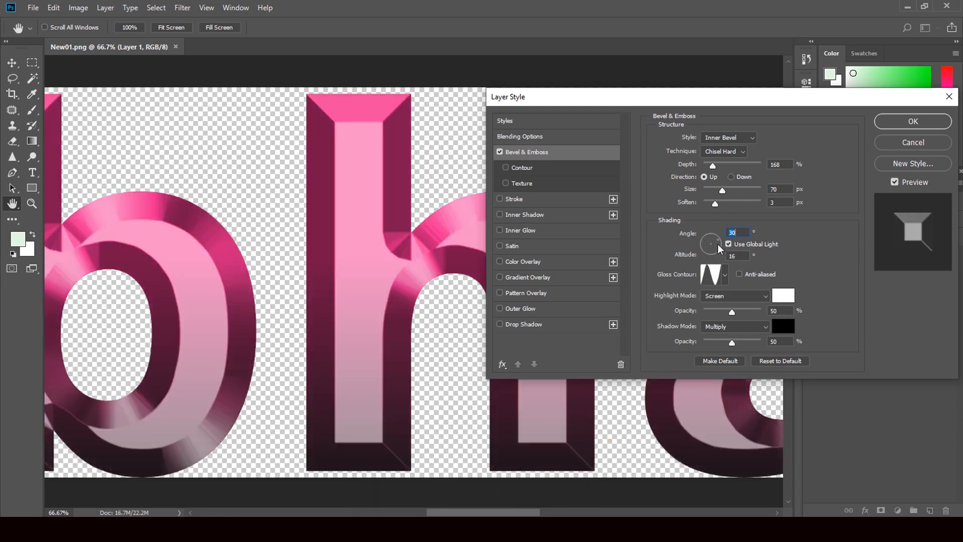
{"action": "left_click", "coordinate": [719, 242]}
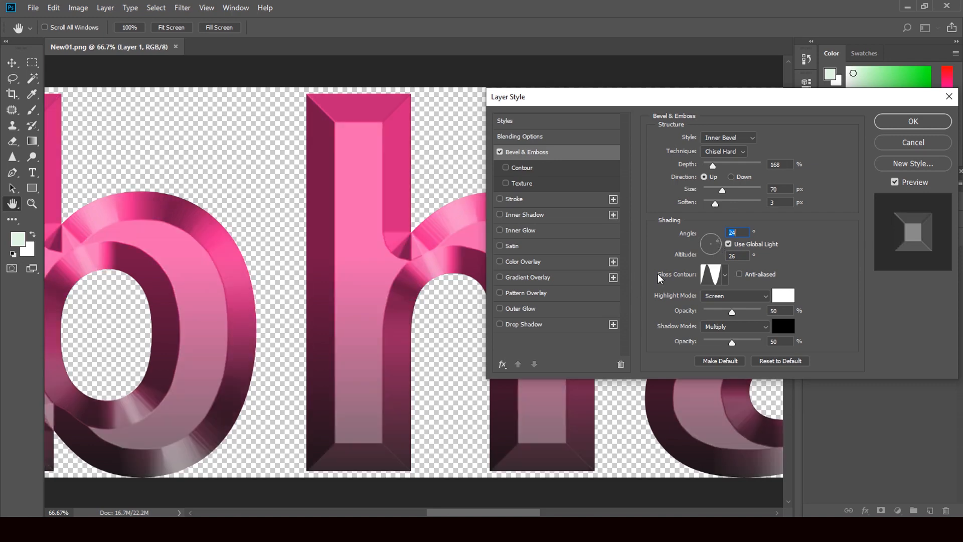
{"action": "left_click", "coordinate": [910, 122]}
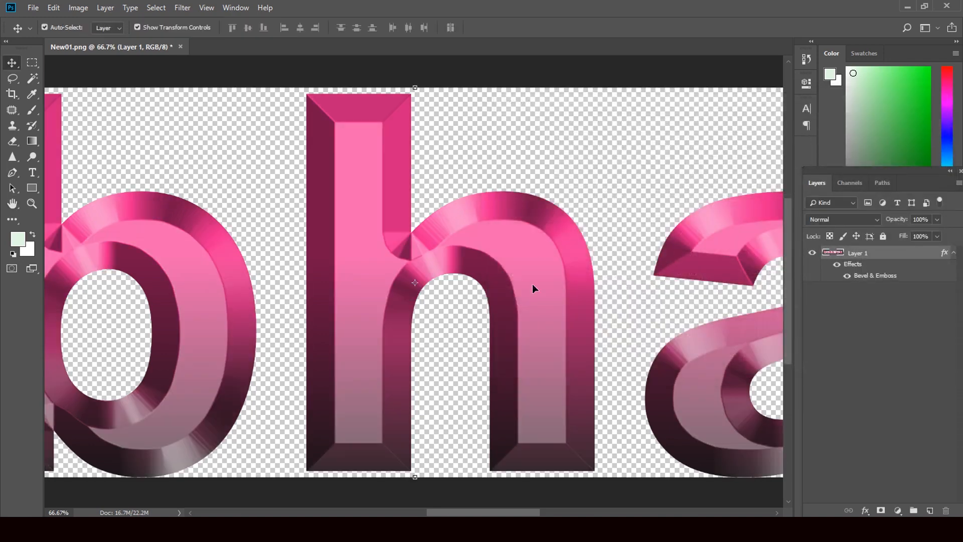
- Save the beveled headline as a PNG over New01 on the Desktop, using the large file size option
{"action": "key", "text": "ctrl+0"}
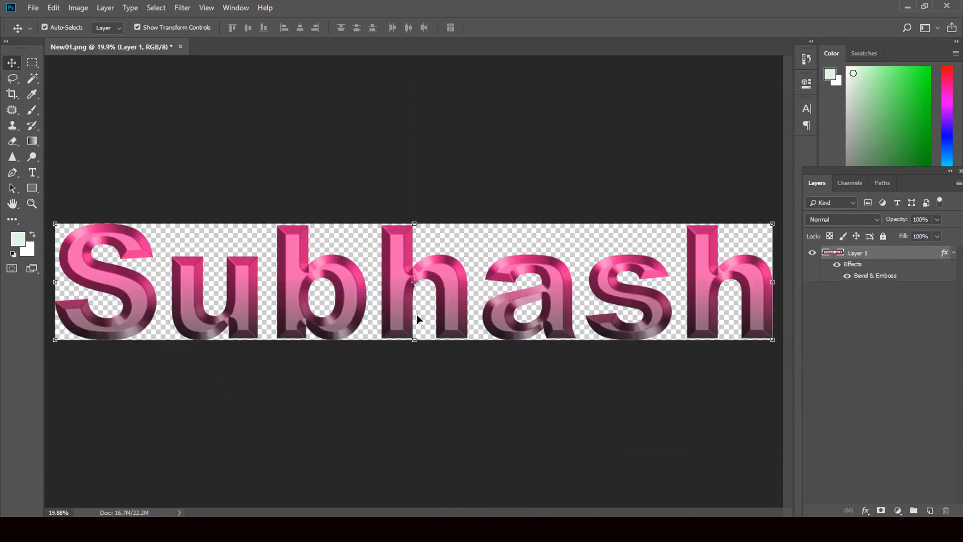
{"action": "left_click", "coordinate": [34, 9]}
{"action": "left_click", "coordinate": [60, 142]}
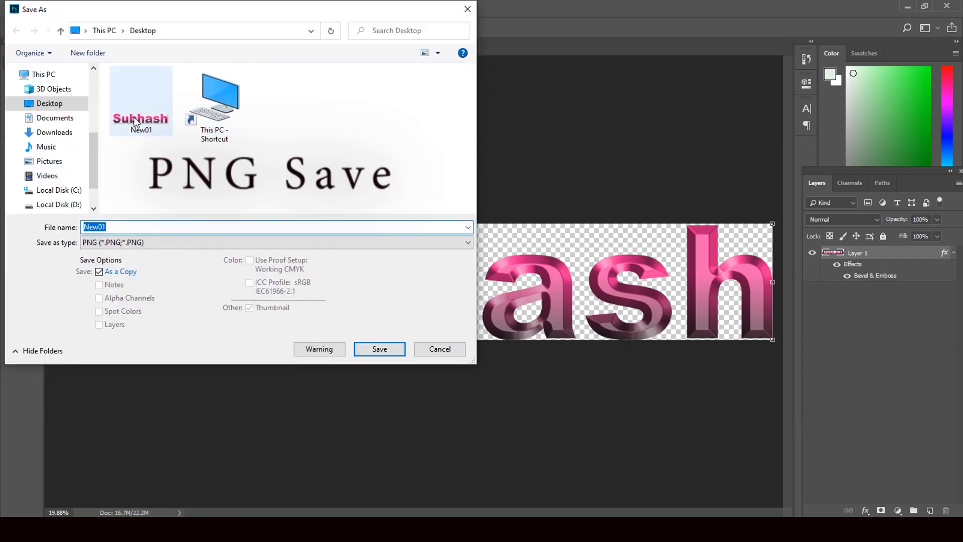
{"action": "left_click", "coordinate": [136, 123]}
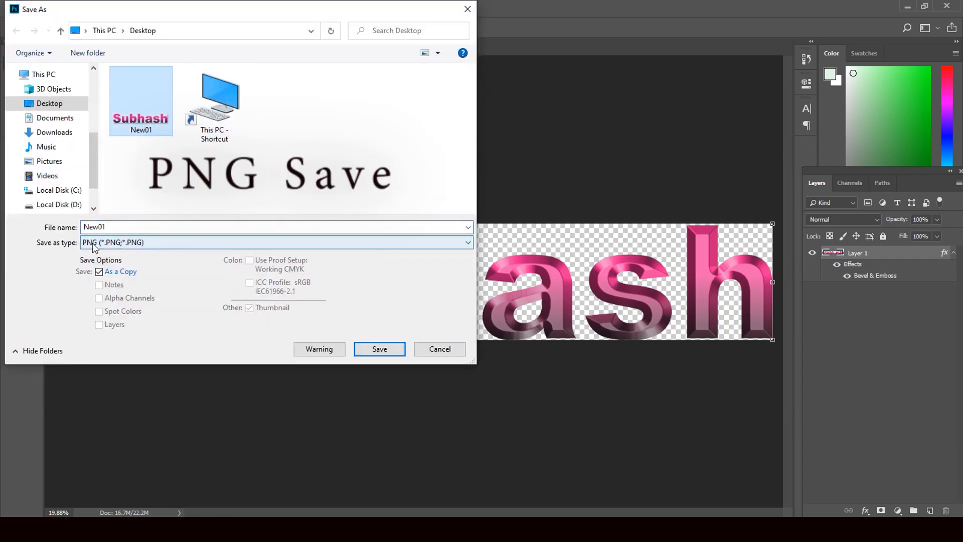
{"action": "left_click", "coordinate": [390, 353]}
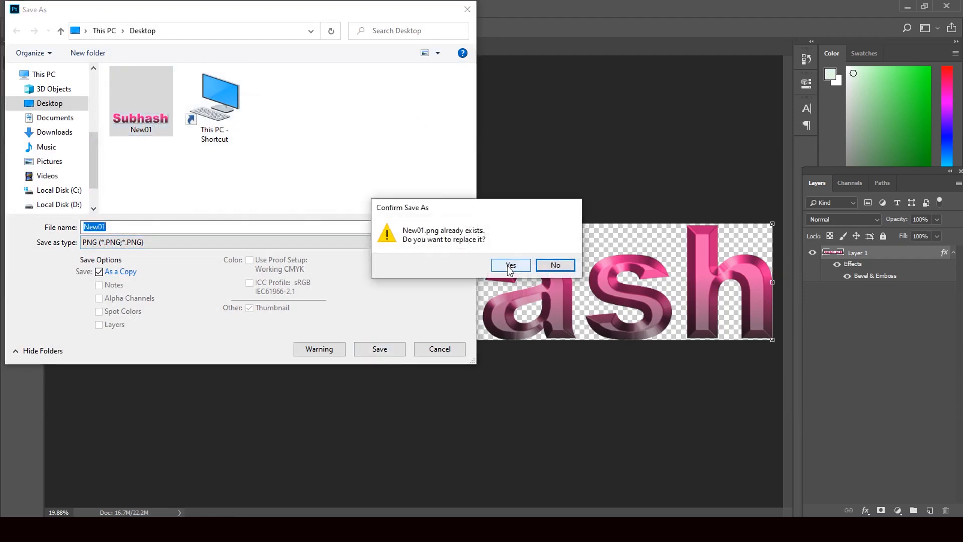
{"action": "left_click", "coordinate": [509, 265]}
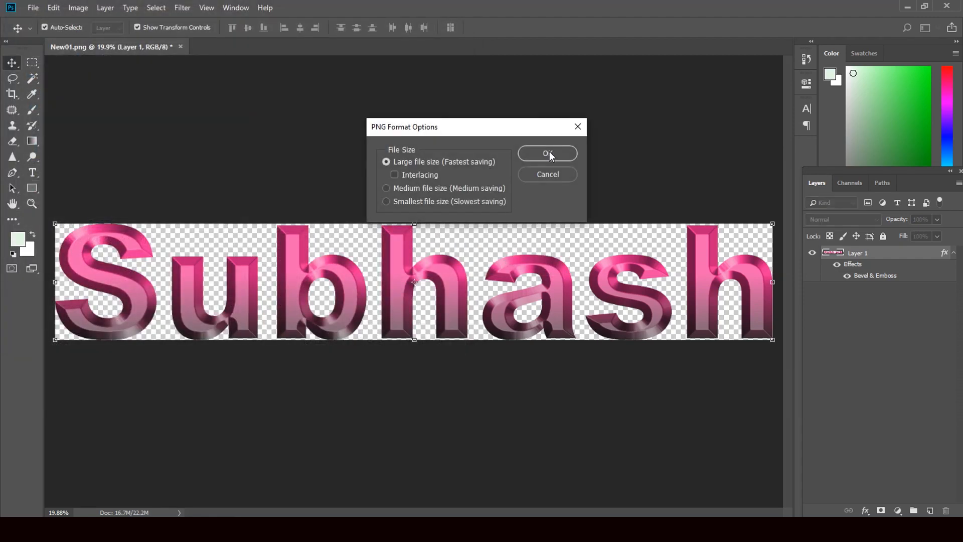
{"action": "left_click", "coordinate": [548, 153]}
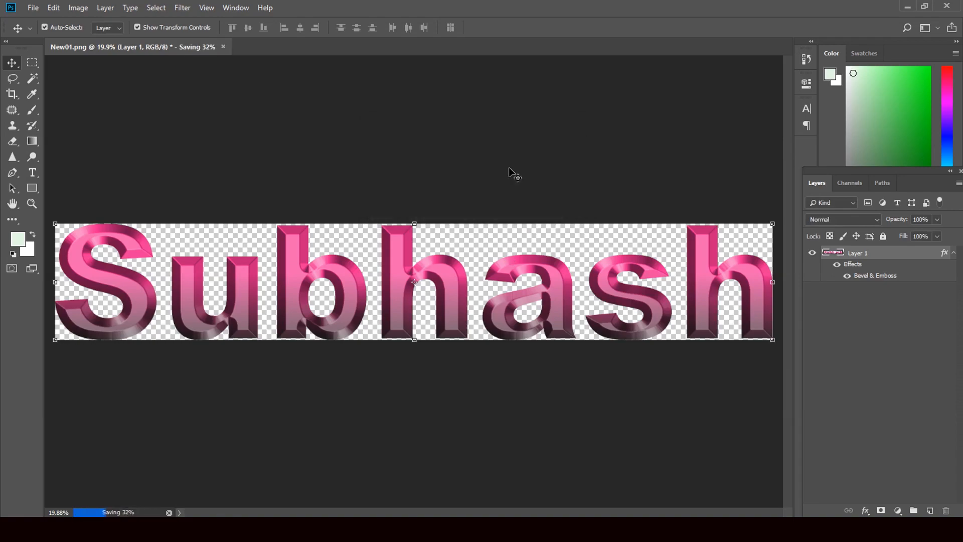
- Minimize Photoshop and bring New01 from the desktop into the CorelDRAW document
{"action": "left_click", "coordinate": [908, 7]}
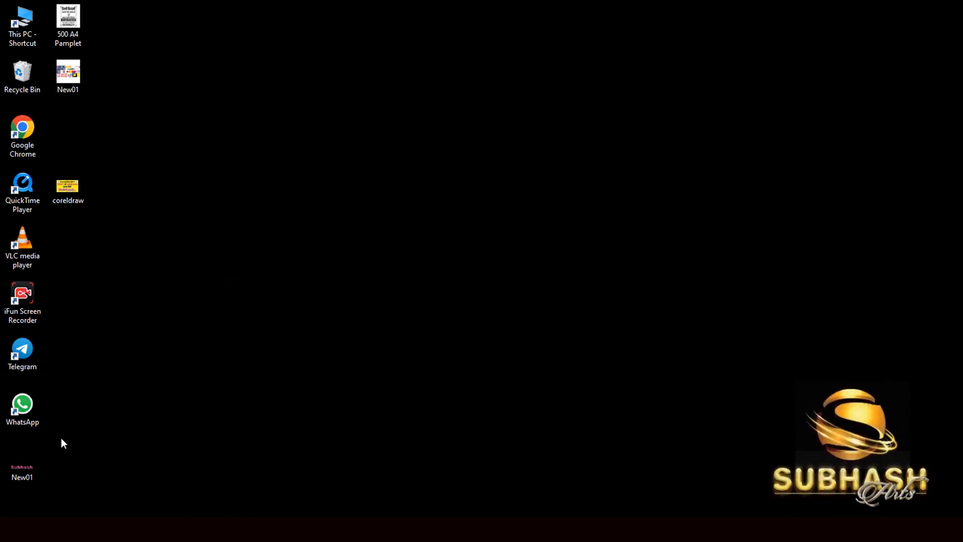
{"action": "left_click_drag", "start_coordinate": [31, 464], "coordinate": [506, 334]}
{"action": "scroll", "coordinate": [506, 335], "scroll_direction": "down", "scroll_amount": 7}
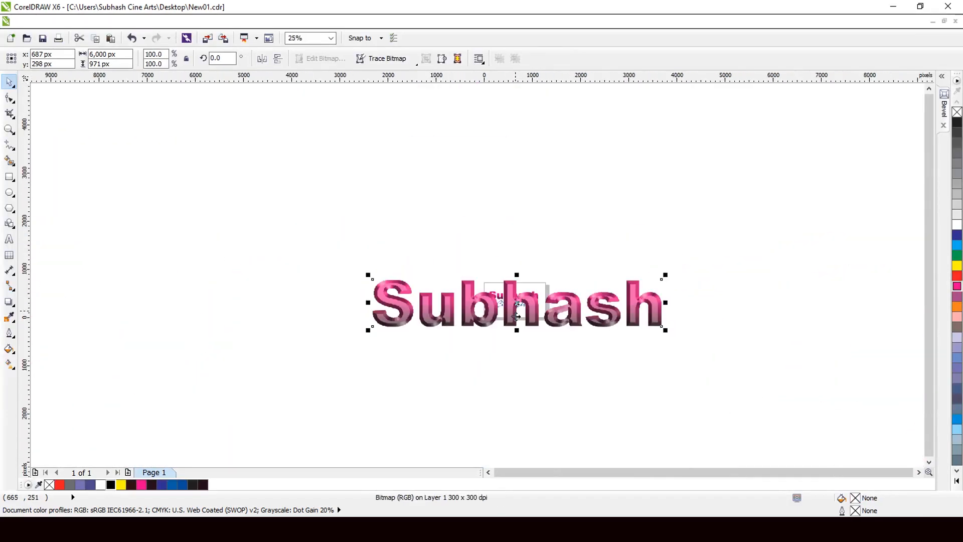
- Scale the imported beveled image down to about 1,195 × 193 px and place it above the magenta headline
{"action": "scroll", "coordinate": [517, 343], "scroll_direction": "up", "scroll_amount": 1}
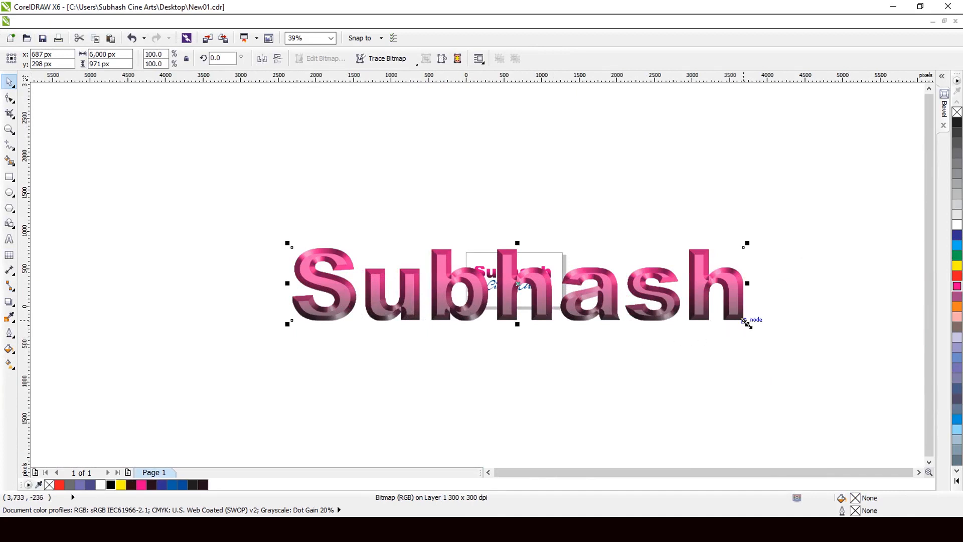
{"action": "left_click_drag", "start_coordinate": [744, 321], "coordinate": [572, 313]}
{"action": "scroll", "coordinate": [507, 290], "scroll_direction": "up", "scroll_amount": 3}
{"action": "left_click_drag", "start_coordinate": [547, 268], "coordinate": [535, 165]}
{"action": "scroll", "coordinate": [535, 165], "scroll_direction": "down", "scroll_amount": 1}
{"action": "scroll", "coordinate": [545, 156], "scroll_direction": "up", "scroll_amount": 2}
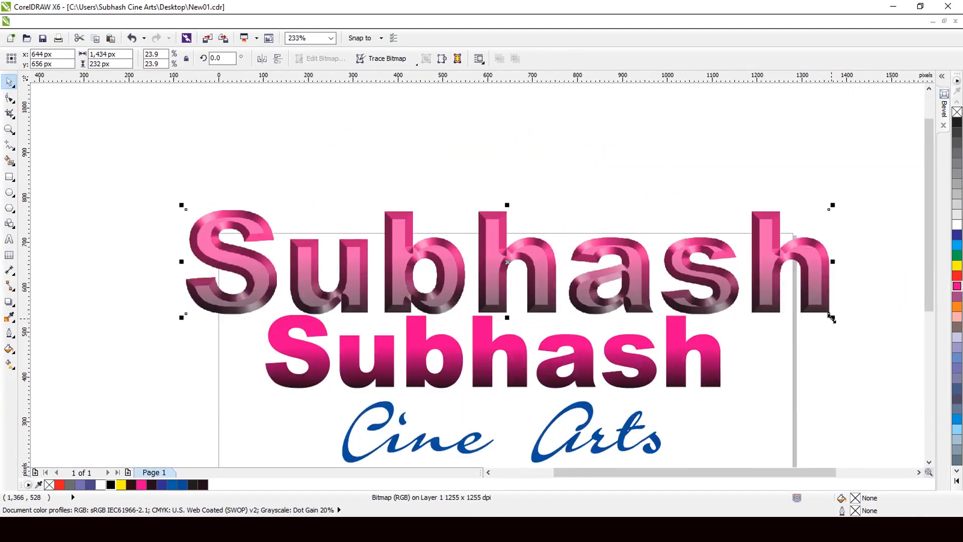
{"action": "left_click_drag", "start_coordinate": [833, 317], "coordinate": [780, 327]}
{"action": "scroll", "coordinate": [512, 311], "scroll_direction": "down", "scroll_amount": 2}
{"action": "scroll", "coordinate": [501, 347], "scroll_direction": "up", "scroll_amount": 4}
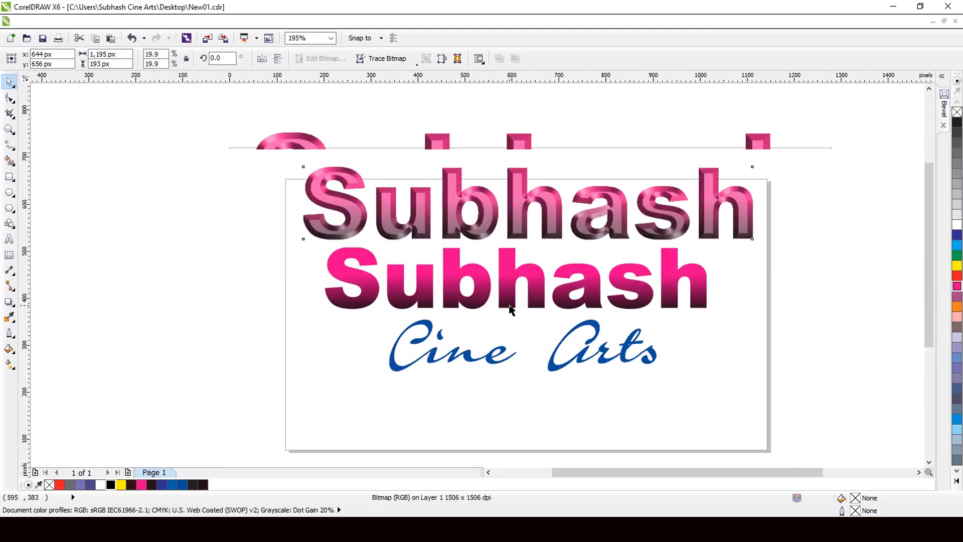
- Give the magenta Subhash text a 0.03125 in black outline set behind the fill and scaled with the image
{"action": "left_click", "coordinate": [522, 289]}
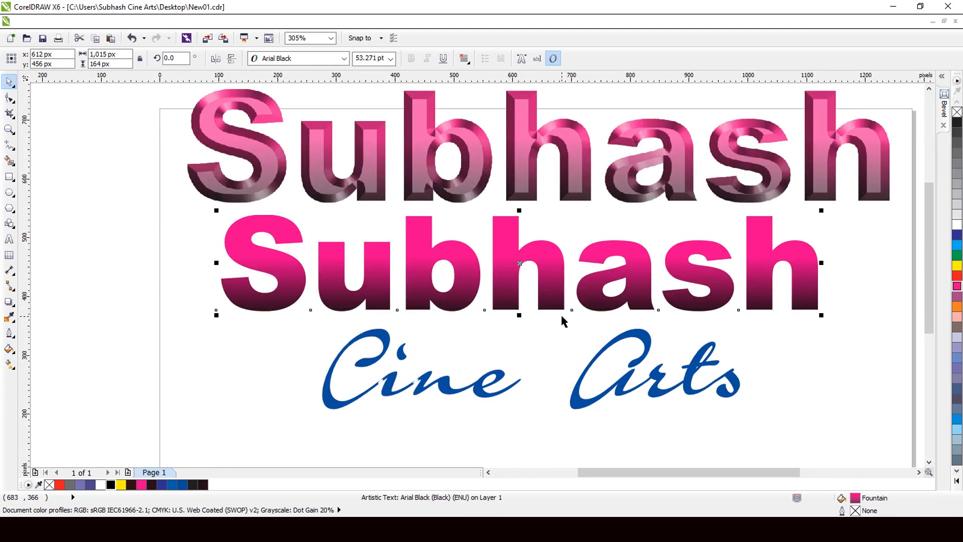
{"action": "key", "text": "F12"}
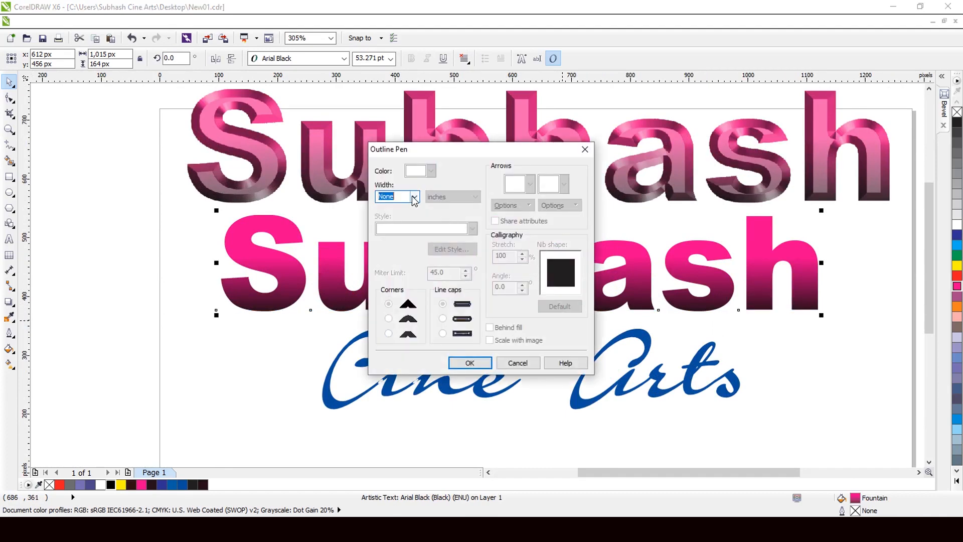
{"action": "left_click", "coordinate": [414, 198]}
{"action": "left_click", "coordinate": [409, 269]}
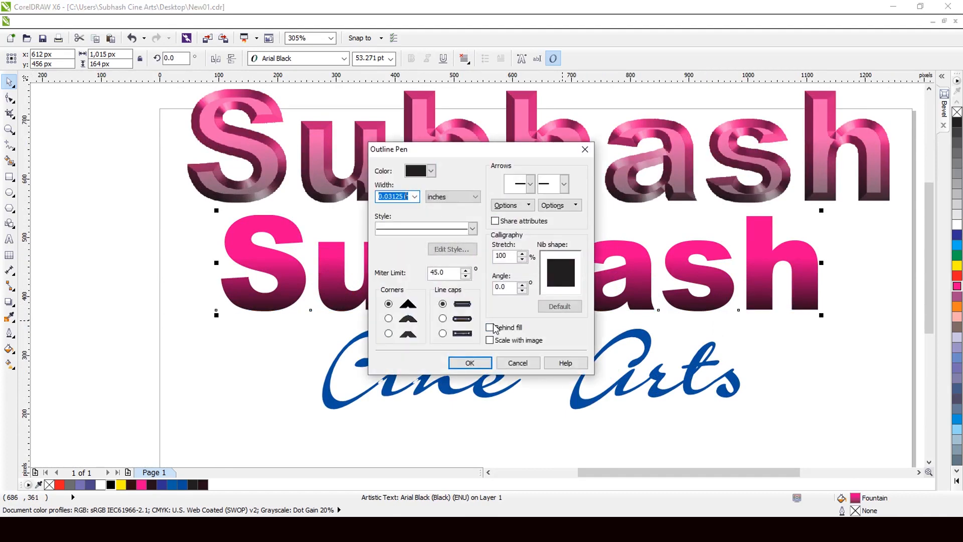
{"action": "left_click", "coordinate": [497, 329]}
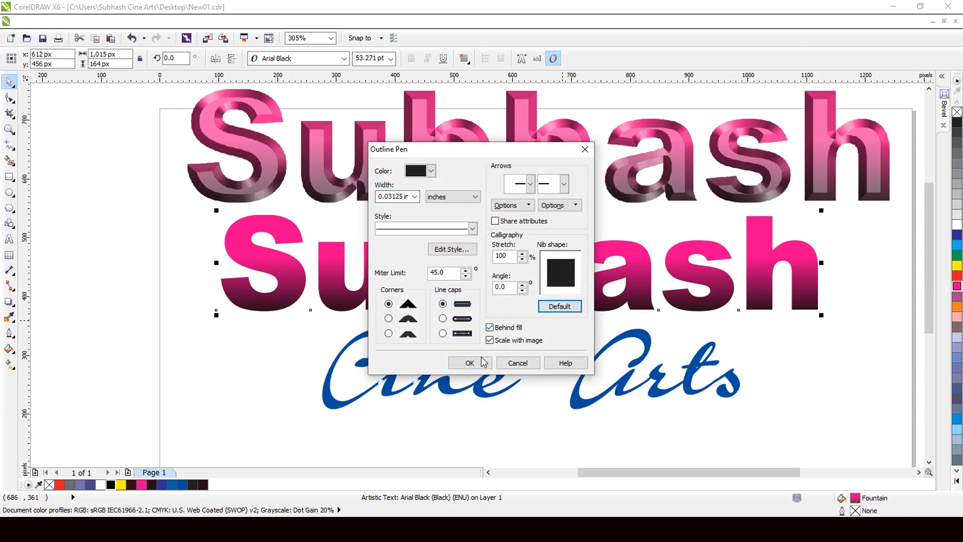
{"action": "left_click", "coordinate": [480, 361]}
- Widen the headline text's outline to 0.063 in and color it white
{"action": "scroll", "coordinate": [532, 278], "scroll_direction": "up", "scroll_amount": 3}
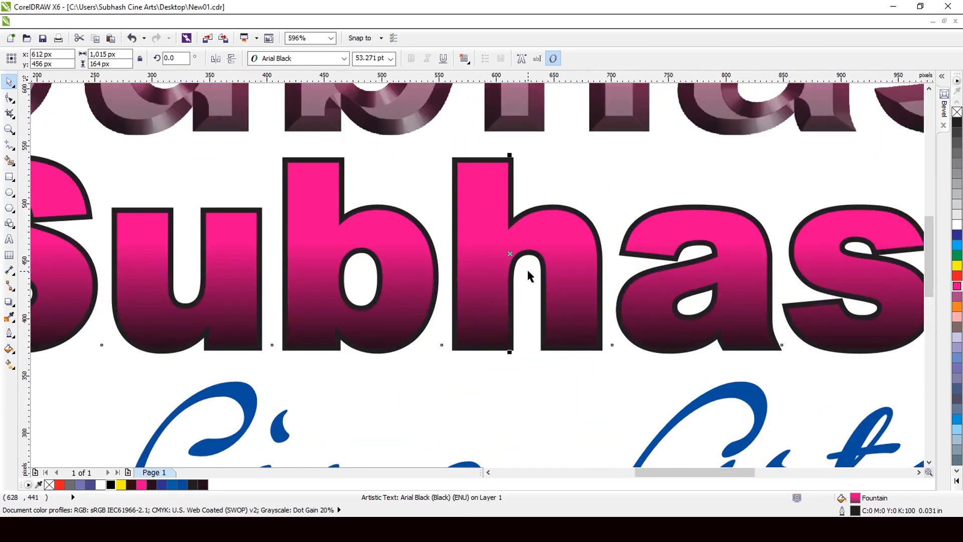
{"action": "key", "text": "F12"}
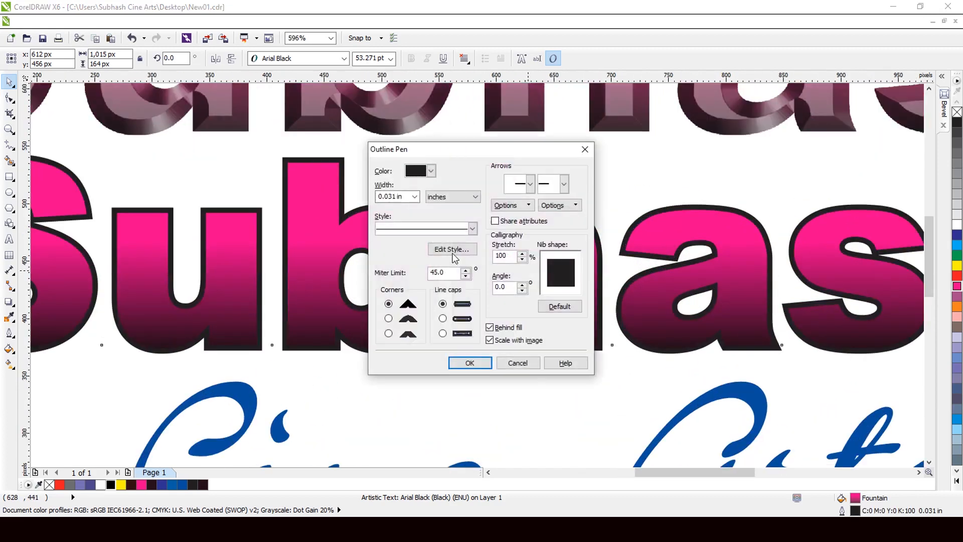
{"action": "left_click", "coordinate": [414, 196]}
{"action": "left_click", "coordinate": [399, 275]}
{"action": "left_click", "coordinate": [470, 362]}
{"action": "scroll", "coordinate": [468, 359], "scroll_direction": "down", "scroll_amount": 1}
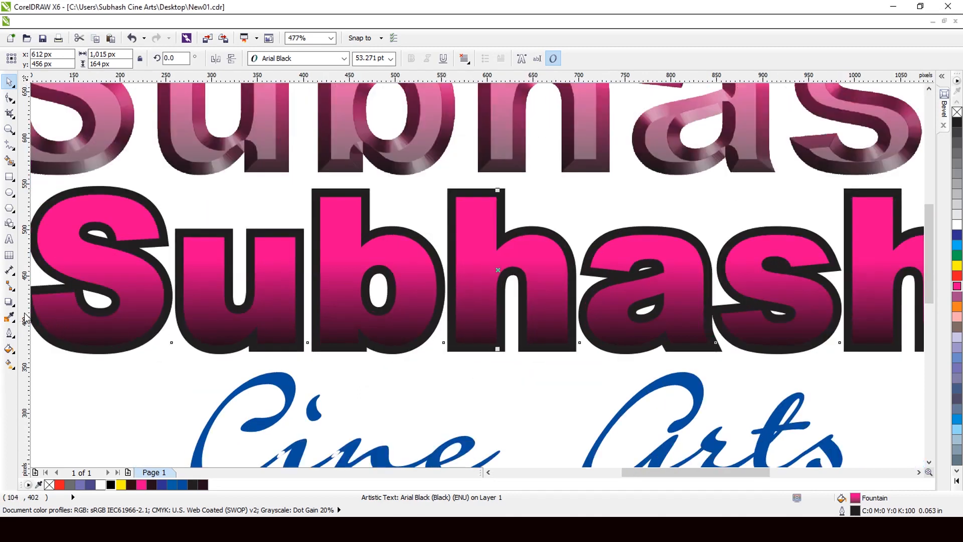
{"action": "right_click", "coordinate": [953, 226]}
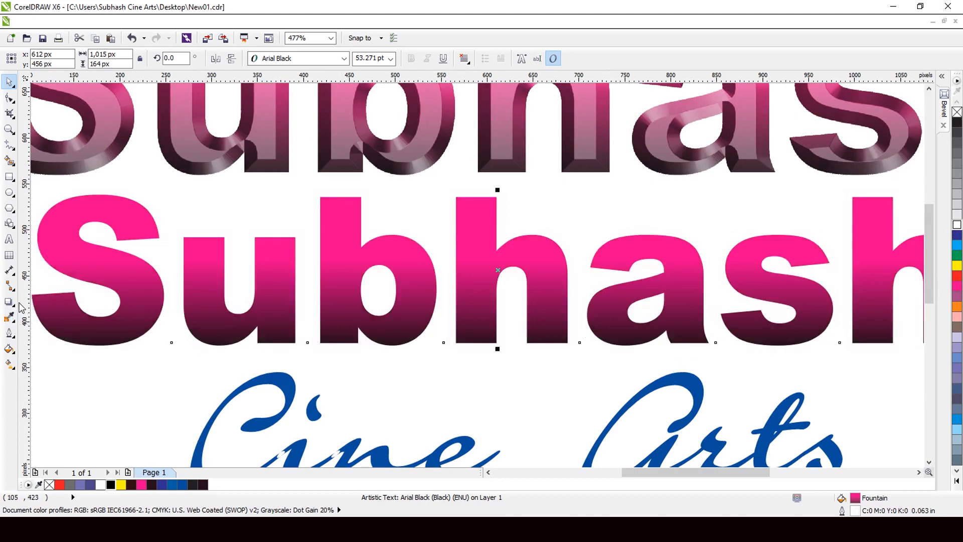
- Add a drop shadow to the outlined headline, offset about 14 px and -14 px, with opacity 30 and feathering 10
{"action": "left_click", "coordinate": [9, 301]}
{"action": "left_click_drag", "start_coordinate": [475, 278], "coordinate": [594, 365]}
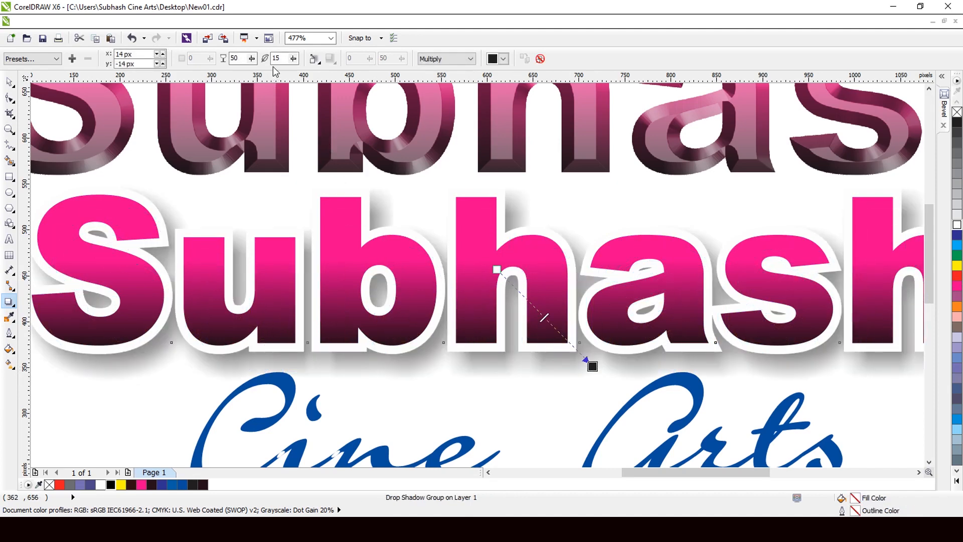
{"action": "double_click", "coordinate": [234, 58]}
{"action": "double_click", "coordinate": [277, 58]}
{"action": "type", "text": "1"}
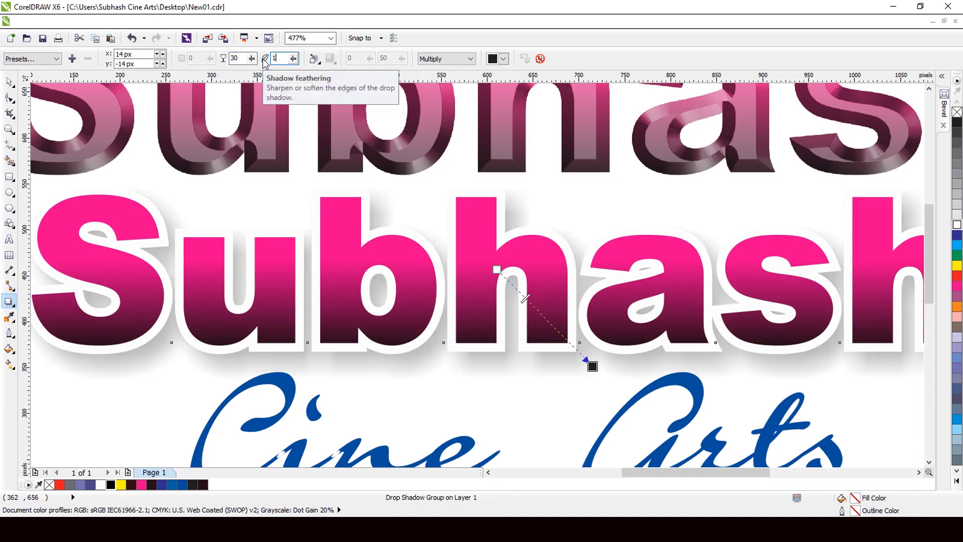
{"action": "key", "text": "Return"}
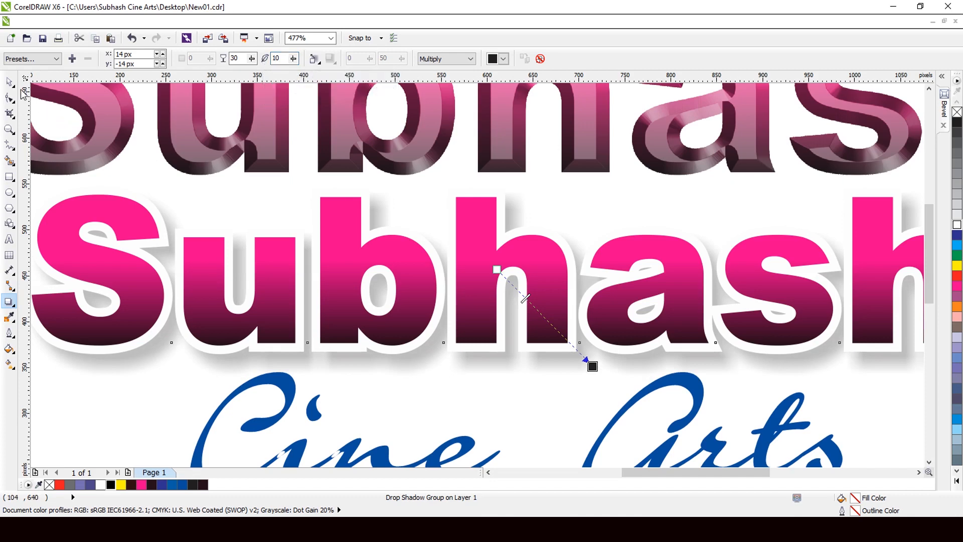
- Move the beveled Subhash bitmap down onto the white-outlined magenta headline
{"action": "left_click", "coordinate": [9, 81]}
{"action": "scroll", "coordinate": [627, 214], "scroll_direction": "down", "scroll_amount": 3}
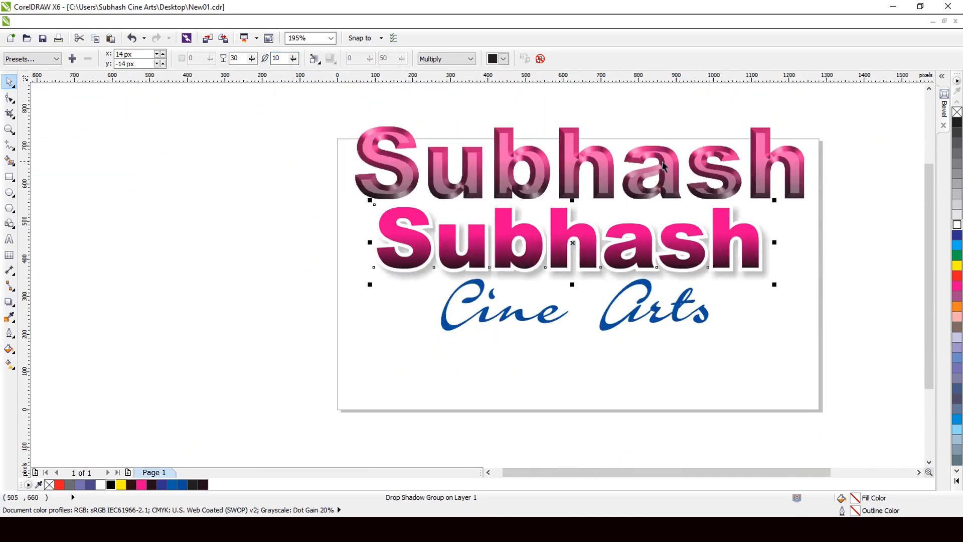
{"action": "left_click", "coordinate": [596, 168]}
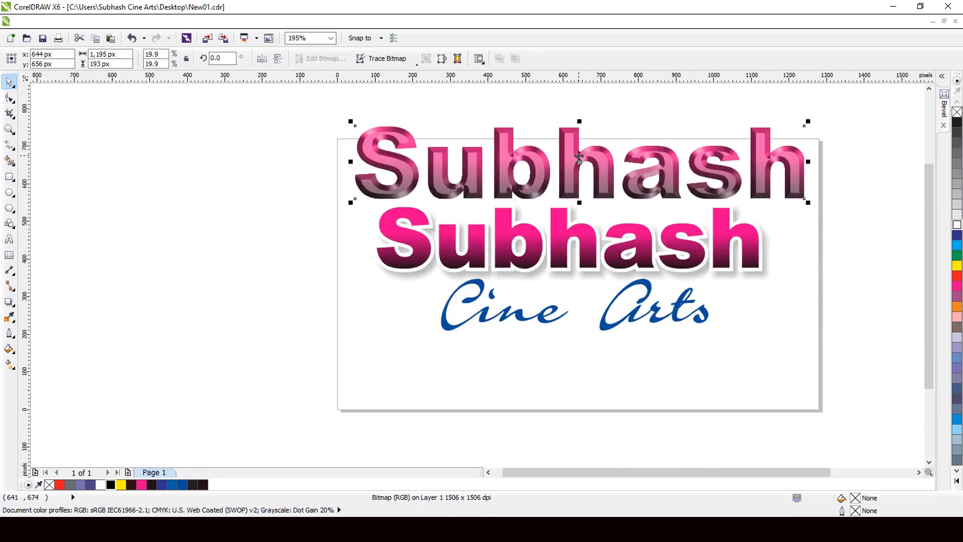
{"action": "left_click_drag", "start_coordinate": [577, 155], "coordinate": [604, 235]}
{"action": "scroll", "coordinate": [382, 220], "scroll_direction": "up", "scroll_amount": 2}
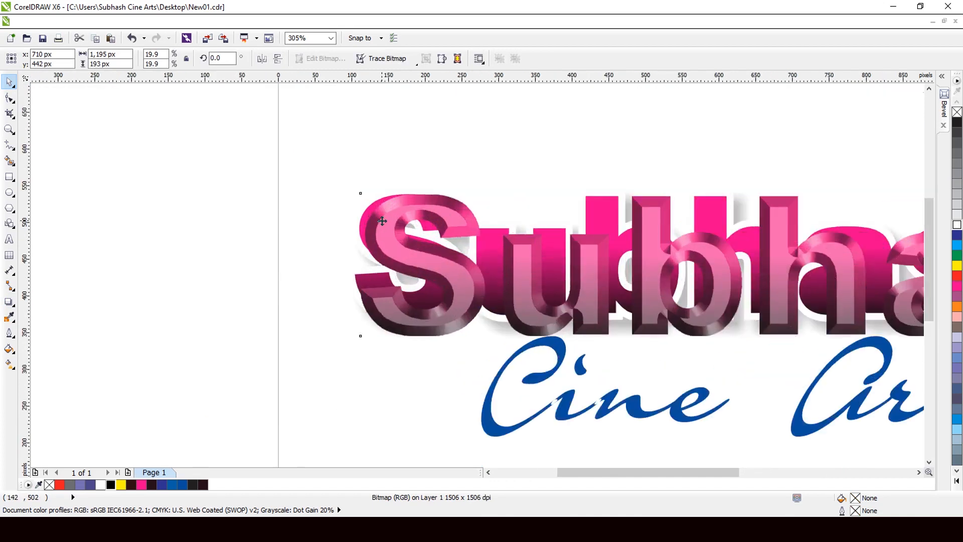
{"action": "scroll", "coordinate": [382, 221], "scroll_direction": "up", "scroll_amount": 1}
{"action": "scroll", "coordinate": [254, 192], "scroll_direction": "down", "scroll_amount": 3}
{"action": "scroll", "coordinate": [835, 226], "scroll_direction": "up", "scroll_amount": 1}
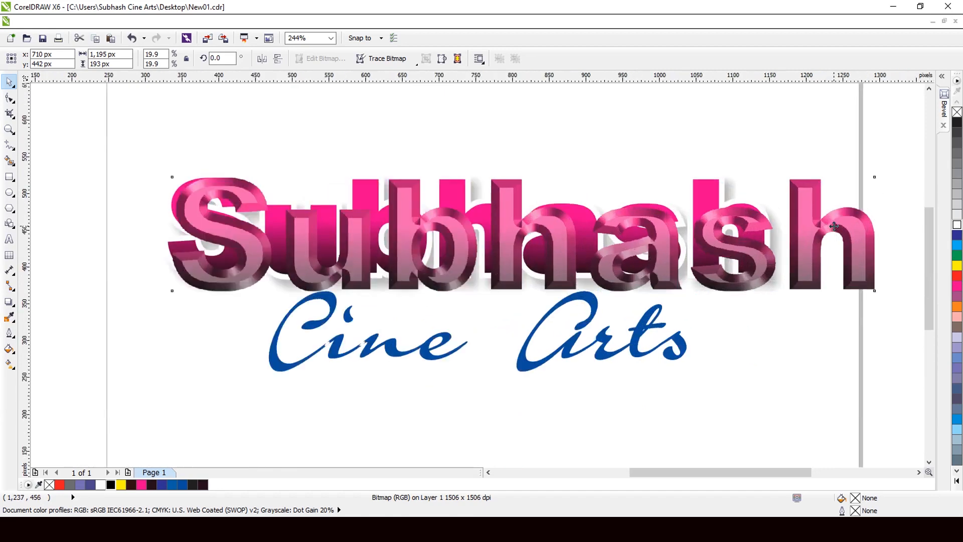
- Scale the beveled bitmap down to about 999 × 162 px and shift it so its S covers the headline's S
{"action": "scroll", "coordinate": [835, 226], "scroll_direction": "up", "scroll_amount": 2}
{"action": "left_click_drag", "start_coordinate": [889, 313], "coordinate": [745, 325]}
{"action": "scroll", "coordinate": [766, 231], "scroll_direction": "down", "scroll_amount": 2}
{"action": "scroll", "coordinate": [256, 211], "scroll_direction": "up", "scroll_amount": 7}
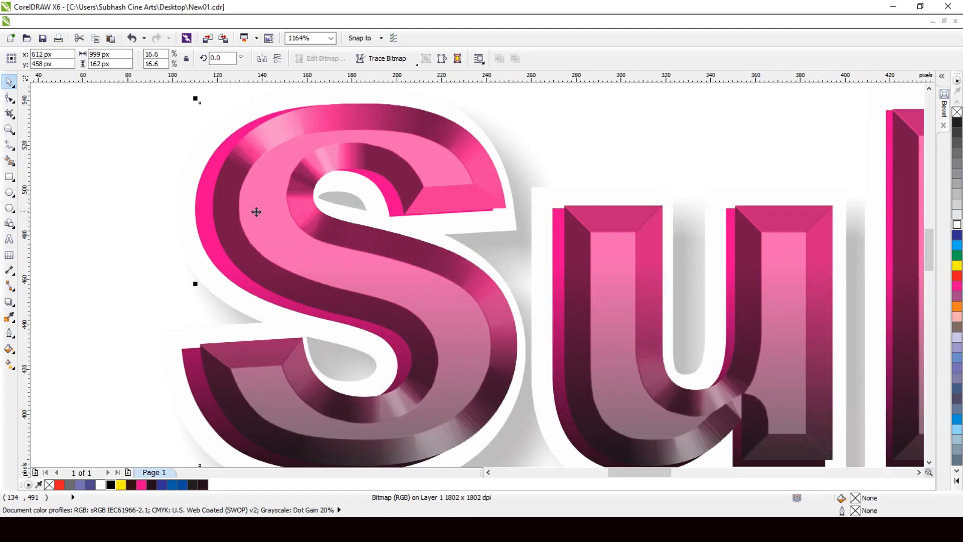
{"action": "mouse_move", "coordinate": [256, 212]}
{"action": "left_mouse_down"}
{"action": "mouse_move", "coordinate": [258, 219]}
{"action": "mouse_move", "coordinate": [243, 217]}
{"action": "left_mouse_up"}
{"action": "scroll", "coordinate": [171, 184], "scroll_direction": "down", "scroll_amount": 4}
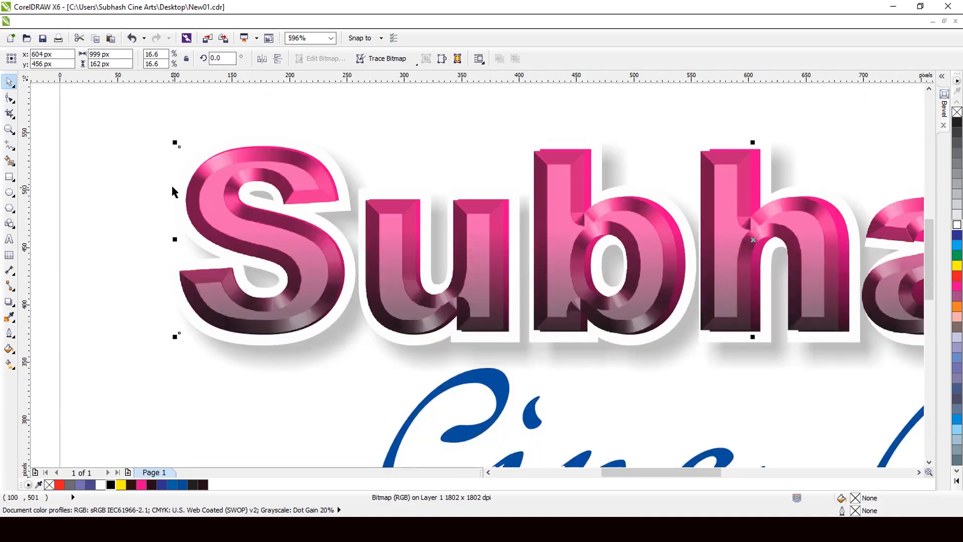
- Enlarge the beveled bitmap to about 1,015 × 164 px so its letters match the magenta headline underneath
{"action": "scroll", "coordinate": [640, 255], "scroll_direction": "up", "scroll_amount": 3}
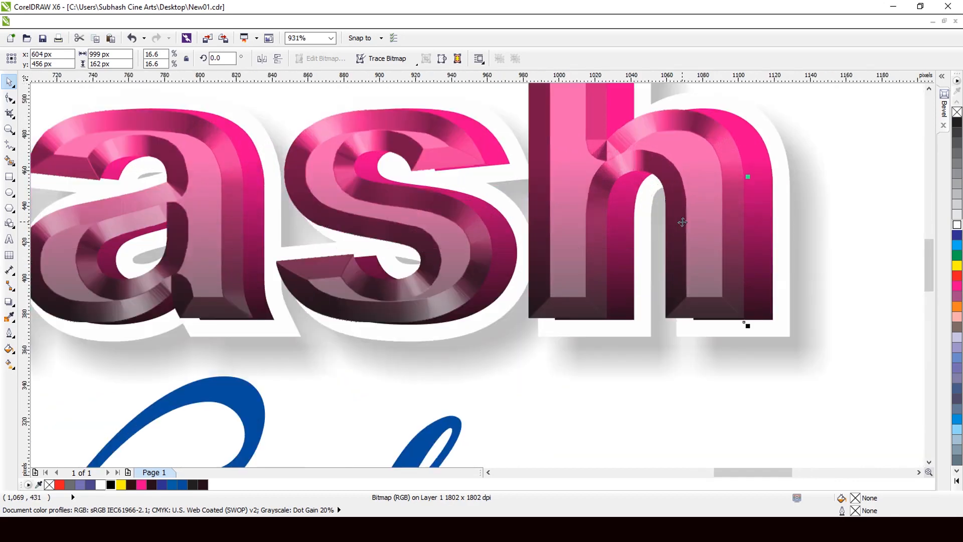
{"action": "scroll", "coordinate": [698, 145], "scroll_direction": "down", "scroll_amount": 1}
{"action": "scroll", "coordinate": [697, 147], "scroll_direction": "up", "scroll_amount": 2}
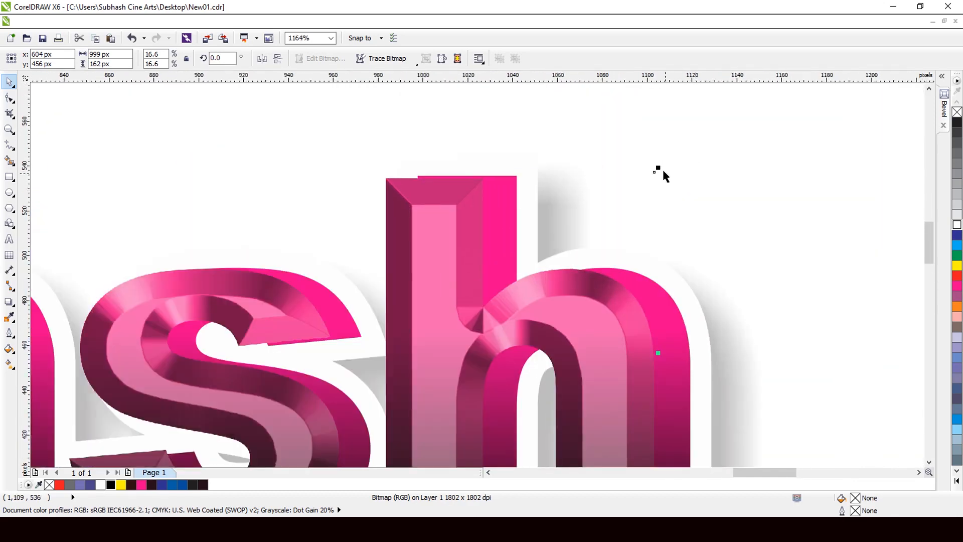
{"action": "left_click_drag", "start_coordinate": [659, 168], "coordinate": [669, 166]}
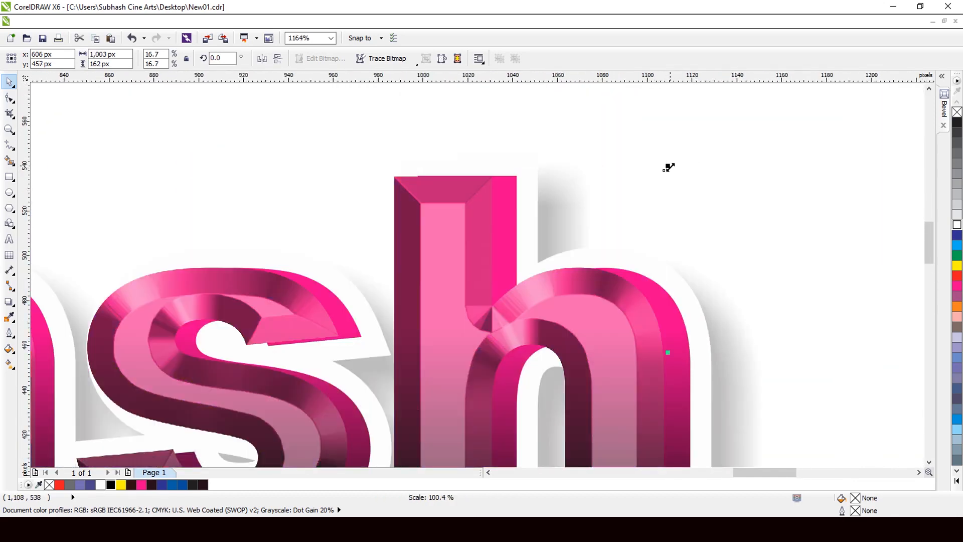
{"action": "scroll", "coordinate": [667, 165], "scroll_direction": "down", "scroll_amount": 3}
{"action": "scroll", "coordinate": [672, 261], "scroll_direction": "up", "scroll_amount": 3}
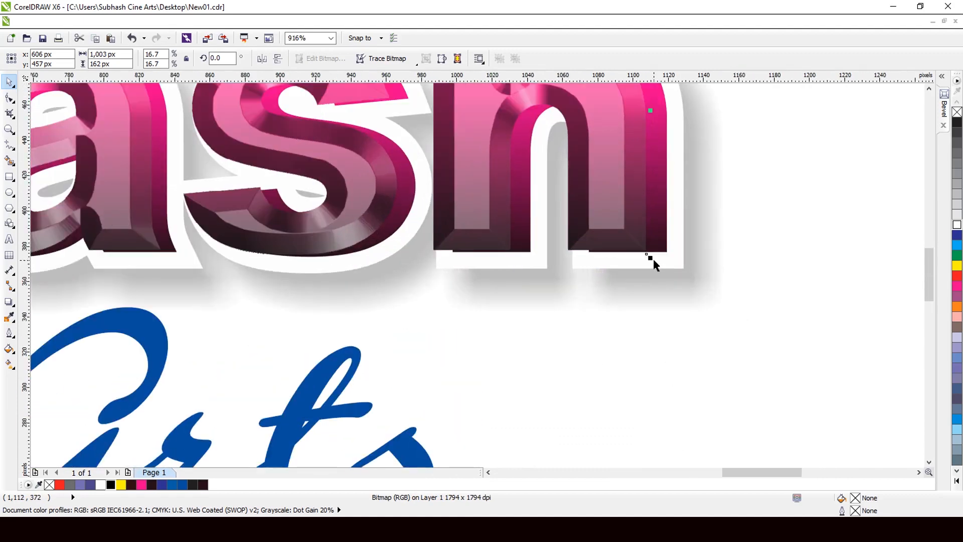
{"action": "left_click_drag", "start_coordinate": [649, 256], "coordinate": [671, 262]}
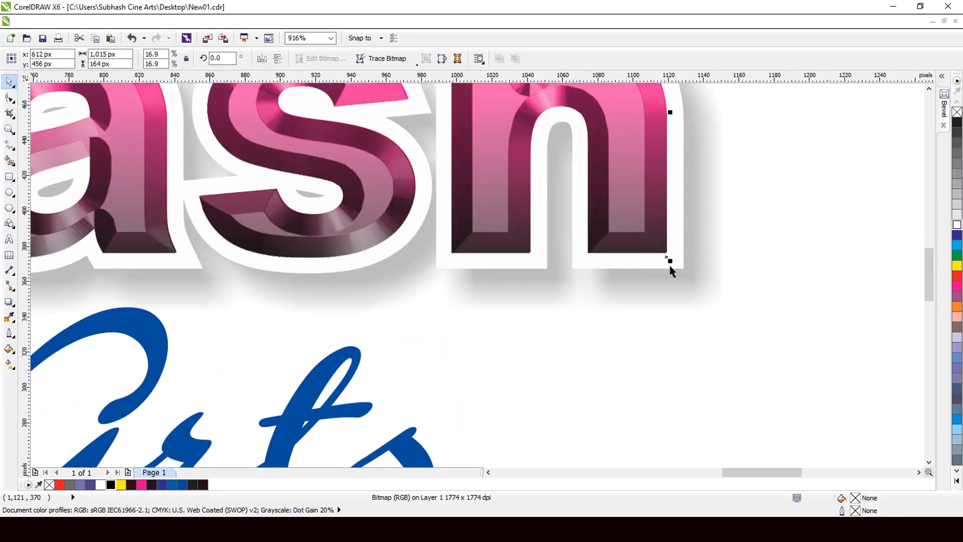
{"action": "scroll", "coordinate": [670, 281], "scroll_direction": "down", "scroll_amount": 3}
{"action": "scroll", "coordinate": [444, 246], "scroll_direction": "up", "scroll_amount": 4}
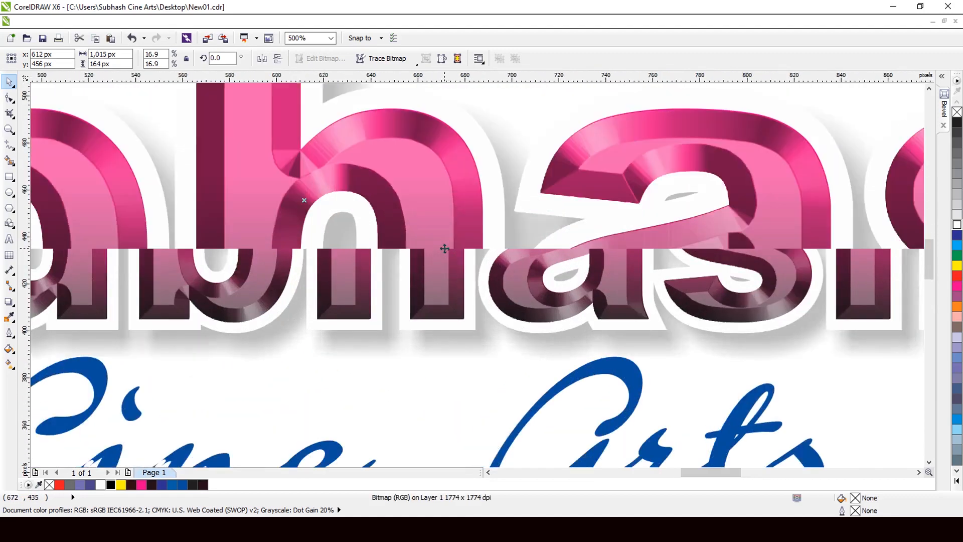
{"action": "scroll", "coordinate": [485, 243], "scroll_direction": "down", "scroll_amount": 3}
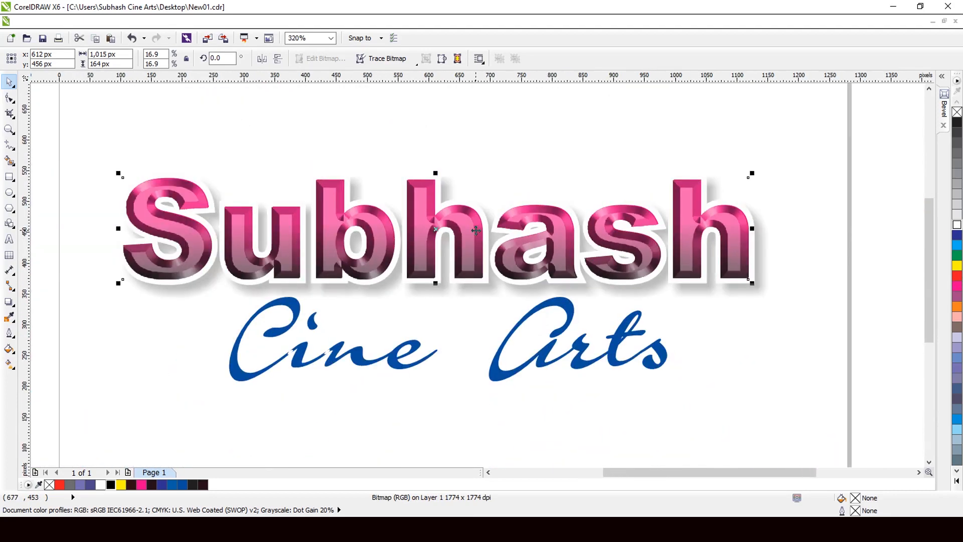
- Group the beveled bitmap with the outlined, drop-shadowed Subhash headline, leaving the Cine Arts text out
{"action": "scroll", "coordinate": [208, 173], "scroll_direction": "down", "scroll_amount": 3}
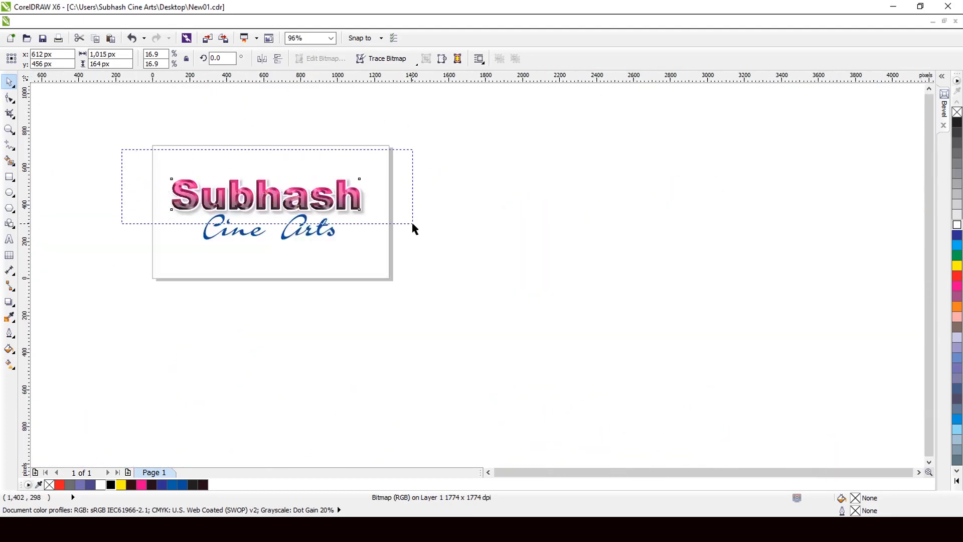
{"action": "left_click_drag", "start_coordinate": [415, 229], "coordinate": [415, 229]}
{"action": "scroll", "coordinate": [139, 163], "scroll_direction": "up", "scroll_amount": 2}
{"action": "left_click", "coordinate": [319, 58]}
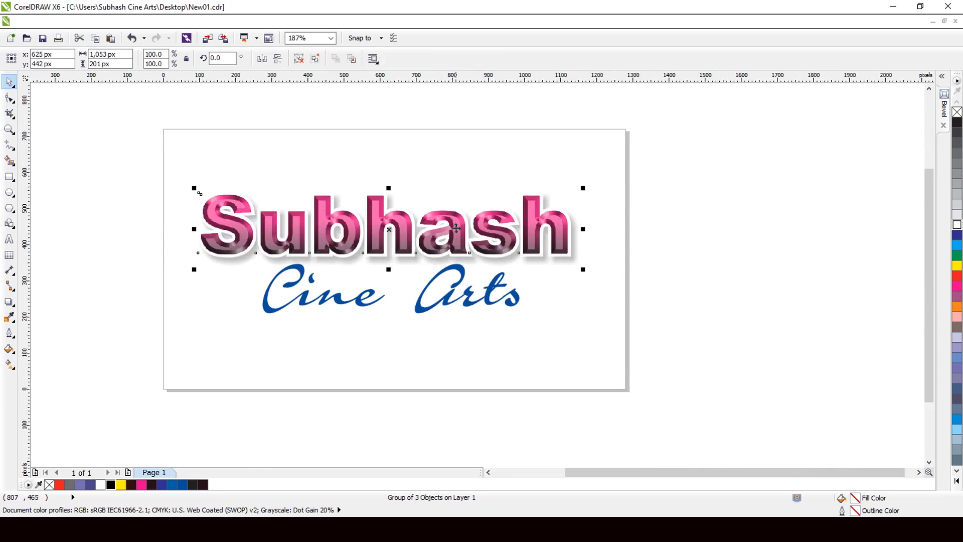
{"action": "scroll", "coordinate": [456, 229], "scroll_direction": "down", "scroll_amount": 2}
{"action": "scroll", "coordinate": [348, 170], "scroll_direction": "up", "scroll_amount": 3}
{"action": "left_click", "coordinate": [343, 138]}
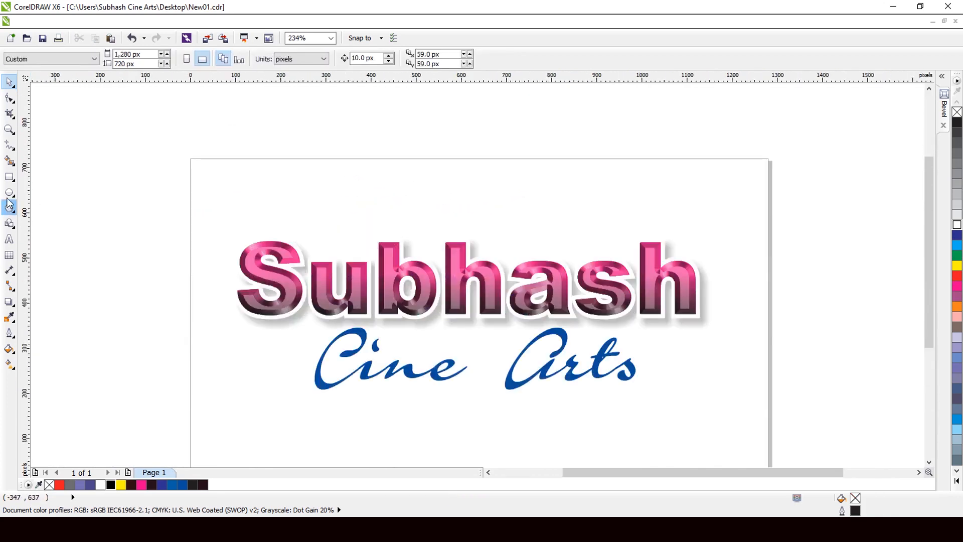
- Add a page-sized 1,280 × 720 px background rectangle with a yellow fill and no outline
{"action": "double_click", "coordinate": [9, 177]}
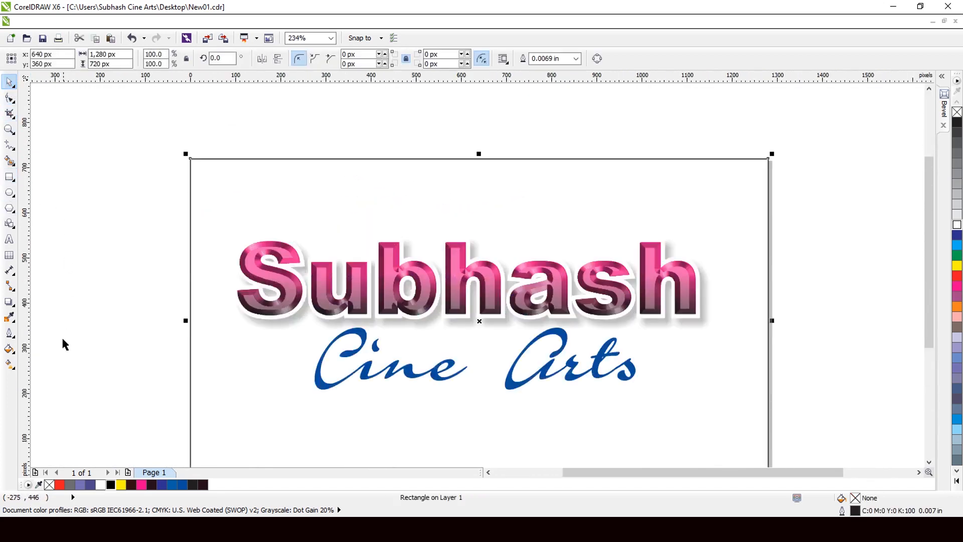
{"action": "left_click", "coordinate": [120, 485]}
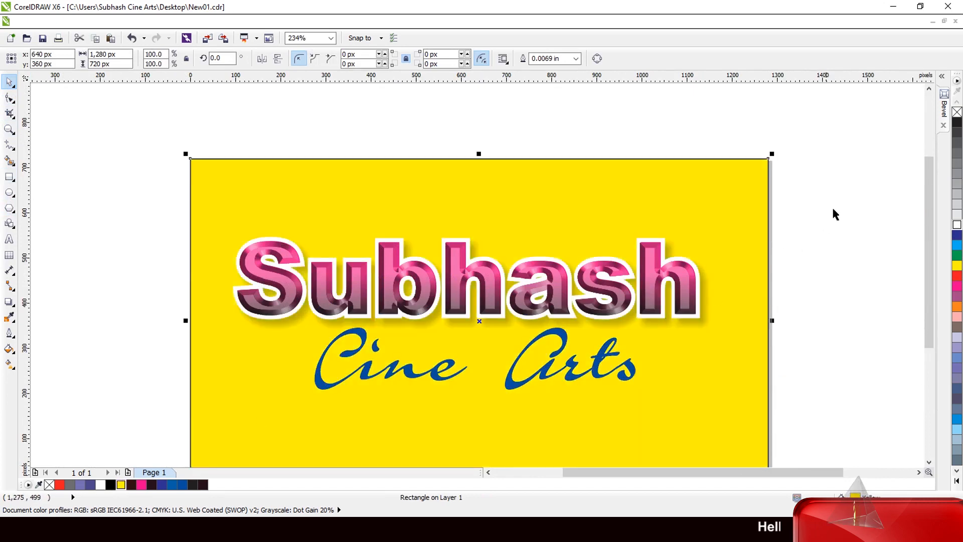
{"action": "right_click", "coordinate": [957, 112]}
{"action": "scroll", "coordinate": [563, 239], "scroll_direction": "down", "scroll_amount": 2}
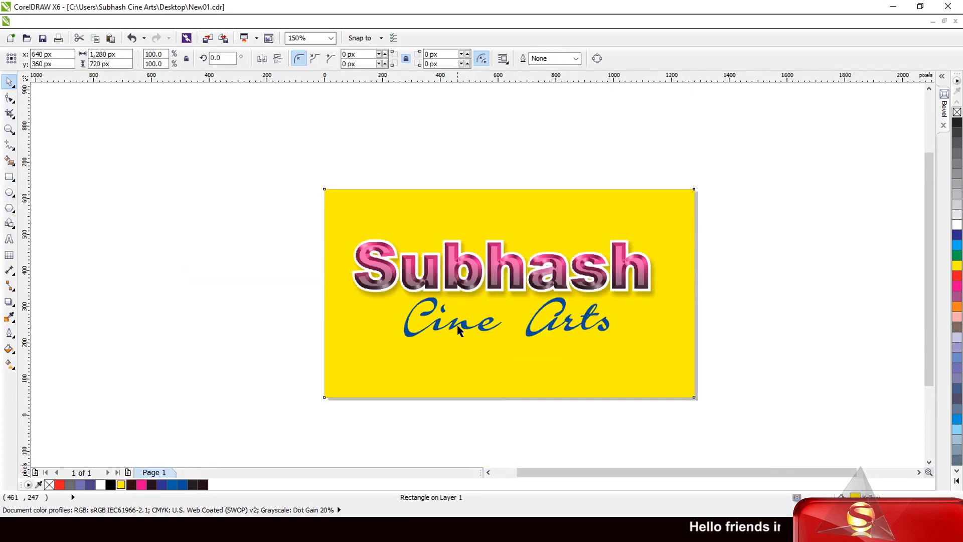
- Shrink the Cine Arts text to about 527 × 101 px, overlap it on the headline's lower-right part, and fill it dark blue
{"action": "scroll", "coordinate": [458, 330], "scroll_direction": "up", "scroll_amount": 1}
{"action": "left_click_drag", "start_coordinate": [823, 244], "coordinate": [359, 387]}
{"action": "scroll", "coordinate": [513, 355], "scroll_direction": "up", "scroll_amount": 2}
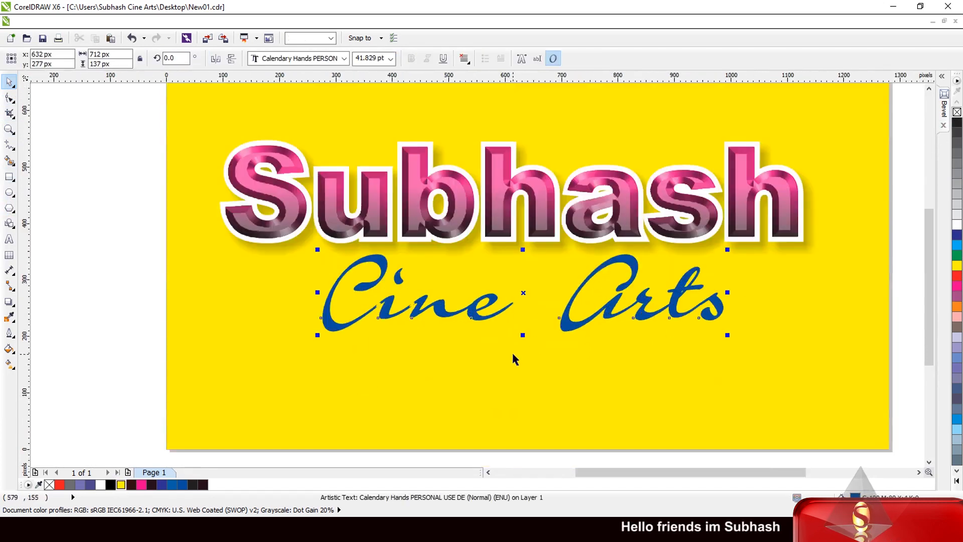
{"action": "left_click_drag", "start_coordinate": [567, 320], "coordinate": [665, 282]}
{"action": "left_click_drag", "start_coordinate": [420, 296], "coordinate": [519, 304]}
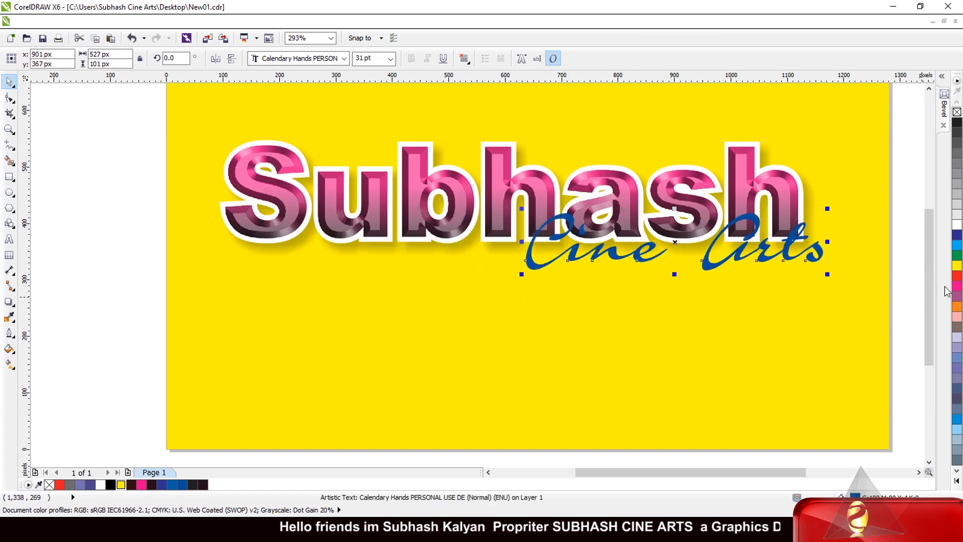
{"action": "scroll", "coordinate": [702, 251], "scroll_direction": "up", "scroll_amount": 4}
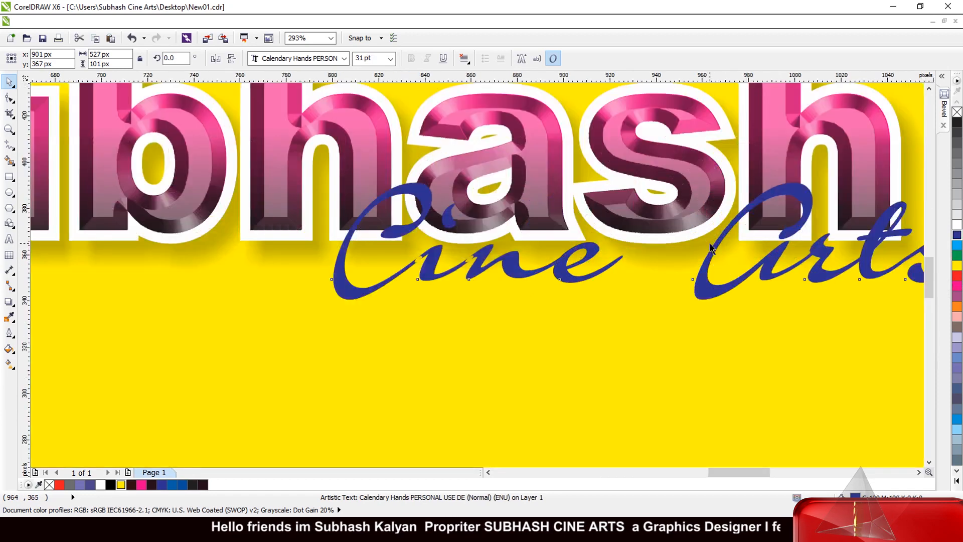
- Give the Cine Arts text a 0.03125 in outline colored white
{"action": "key", "text": "F12"}
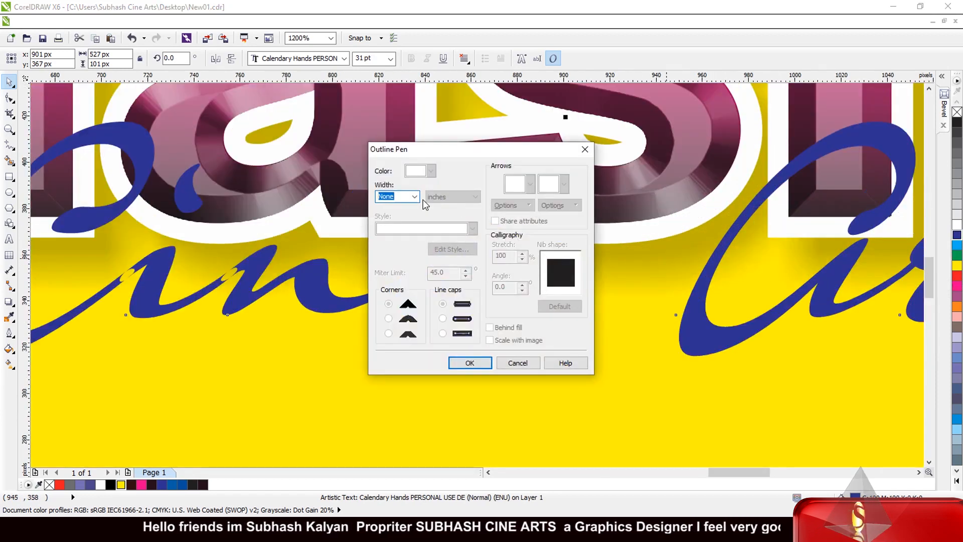
{"action": "left_click", "coordinate": [415, 196]}
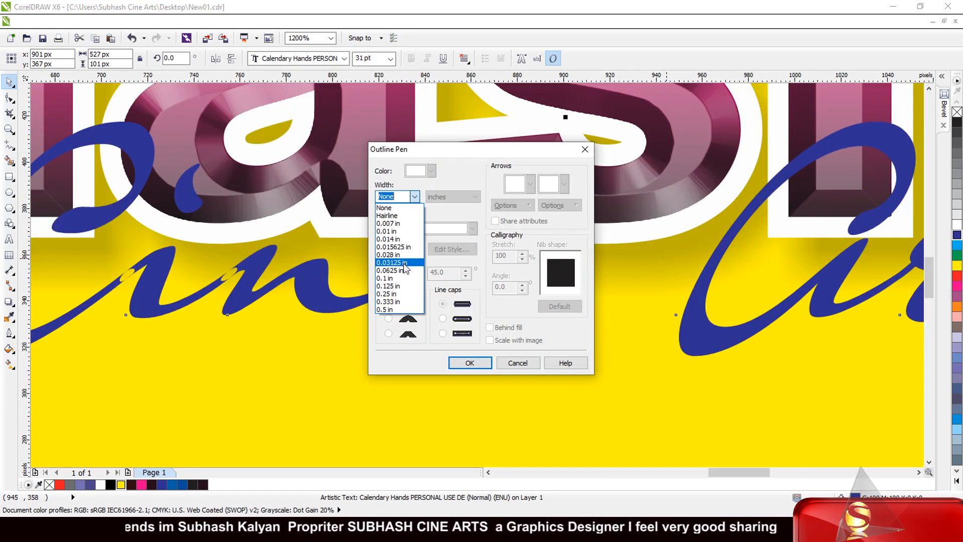
{"action": "left_click", "coordinate": [406, 263]}
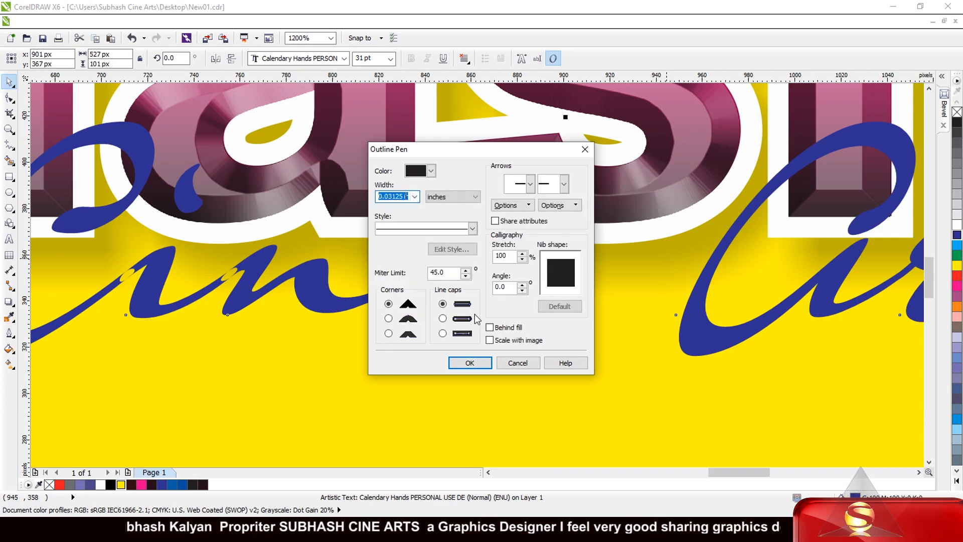
{"action": "left_click", "coordinate": [470, 363]}
{"action": "scroll", "coordinate": [473, 345], "scroll_direction": "down", "scroll_amount": 3}
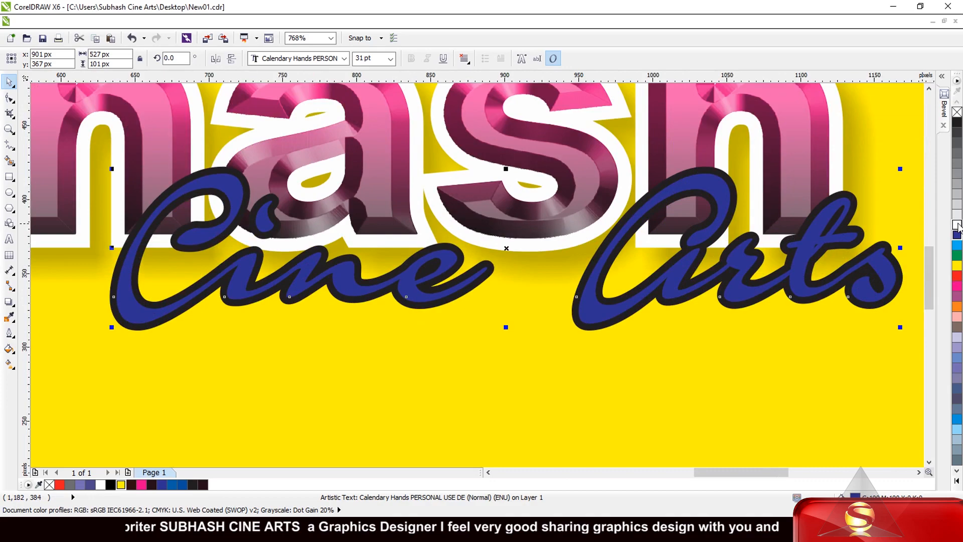
{"action": "right_click", "coordinate": [958, 224]}
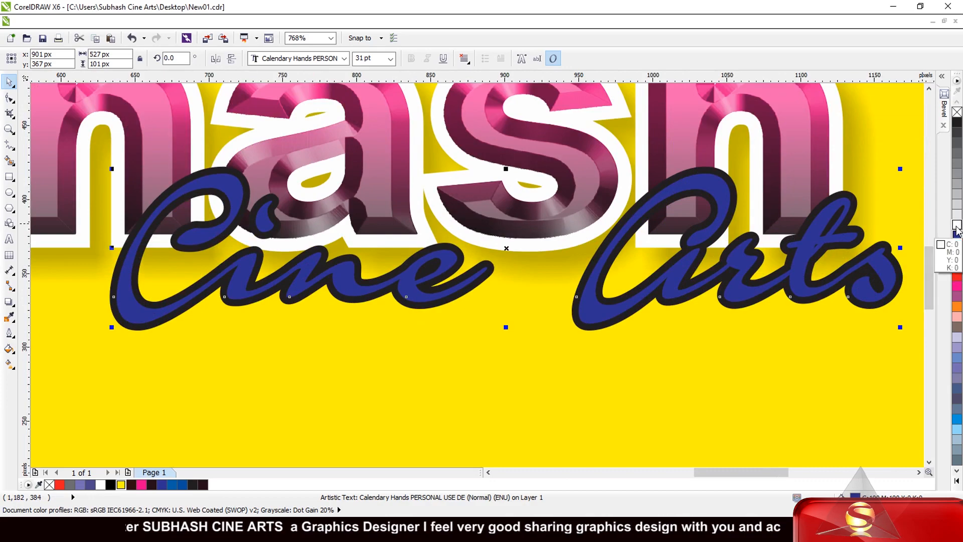
- Add a drop shadow to the Cine Arts text, offset about 8 px and -6 px, with opacity 35 and reduced feathering
{"action": "left_click", "coordinate": [9, 302]}
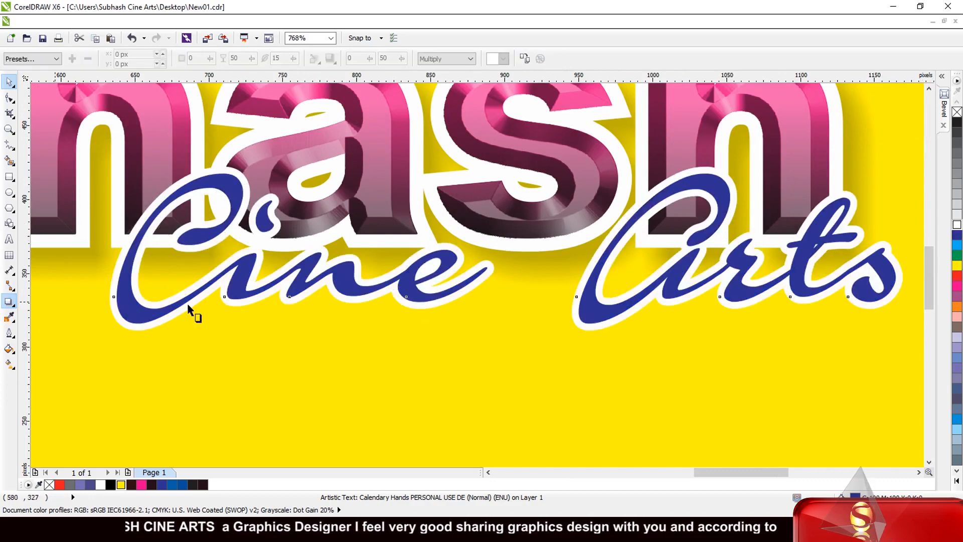
{"action": "left_click_drag", "start_coordinate": [588, 324], "coordinate": [625, 338]}
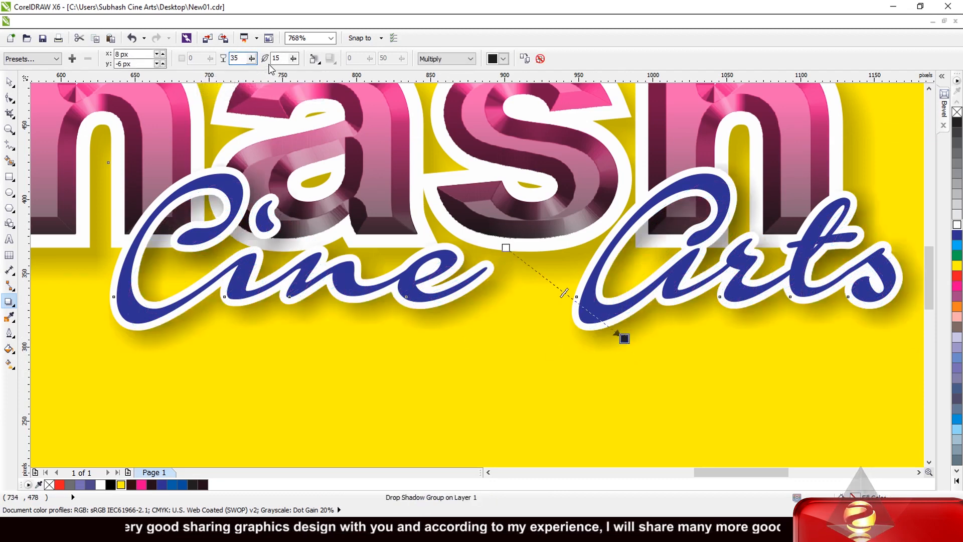
{"action": "key", "text": "Tab"}
{"action": "type", "text": "1"}
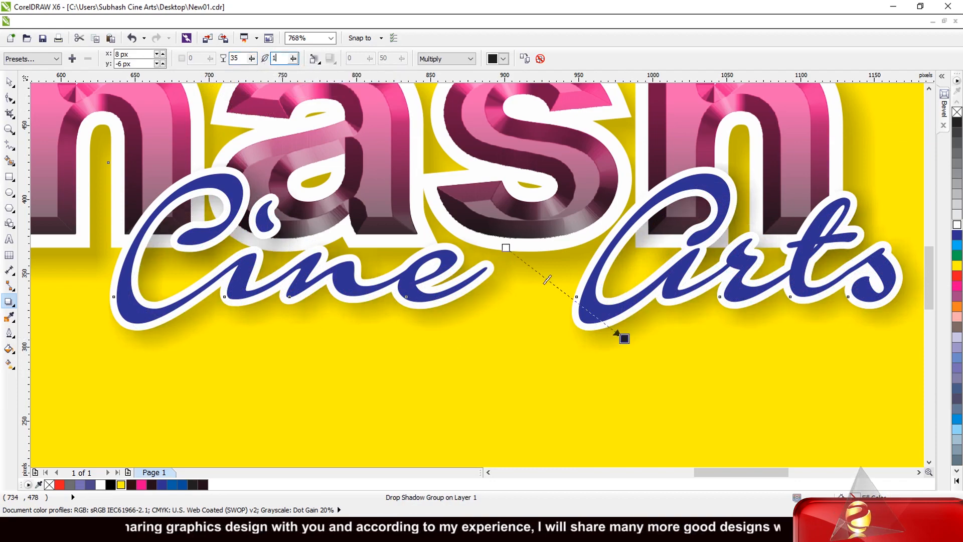